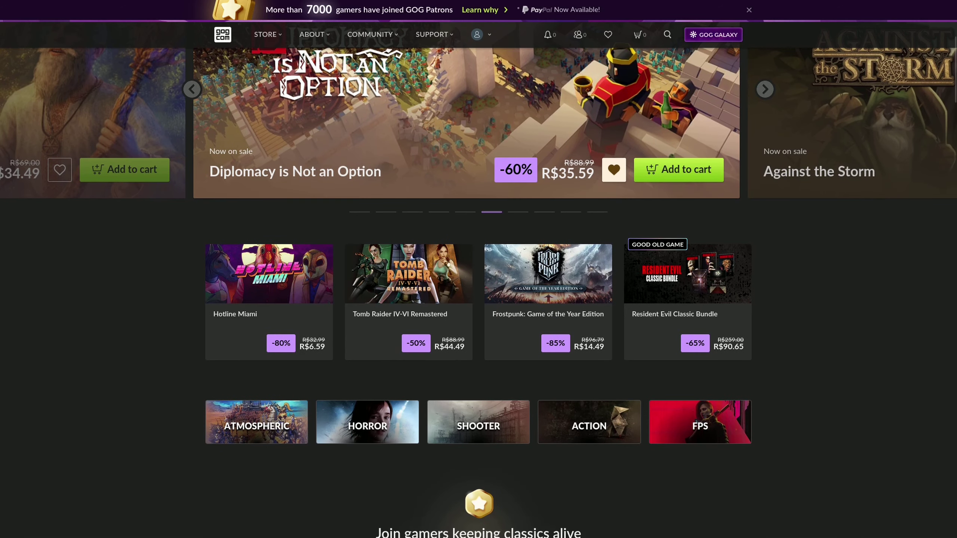
Look through the promotions, Preservation Program and mods sections on the GOG store's front page.
{"action": "scroll", "coordinate": [479, 282], "scroll_direction": "down", "scroll_amount": 14}
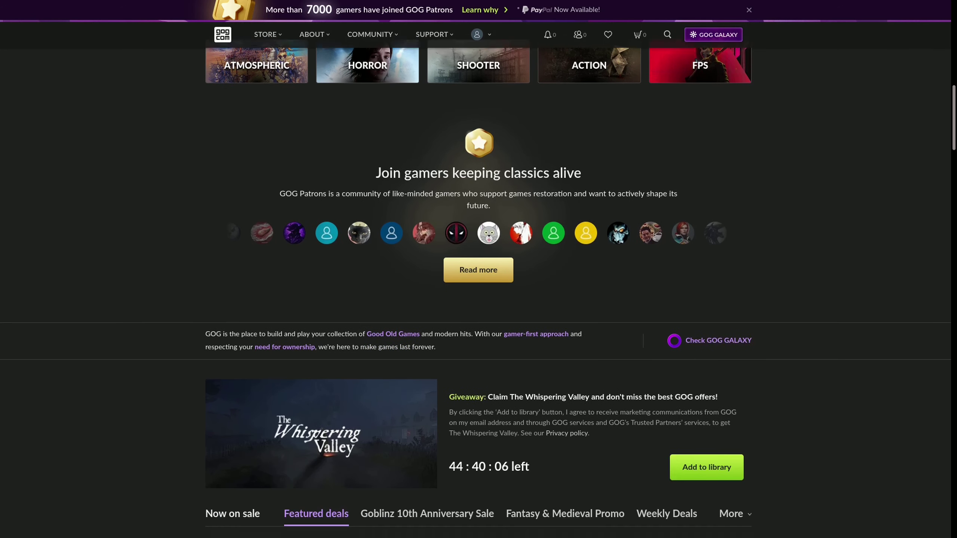
{"action": "scroll", "coordinate": [479, 283], "scroll_direction": "down", "scroll_amount": 16}
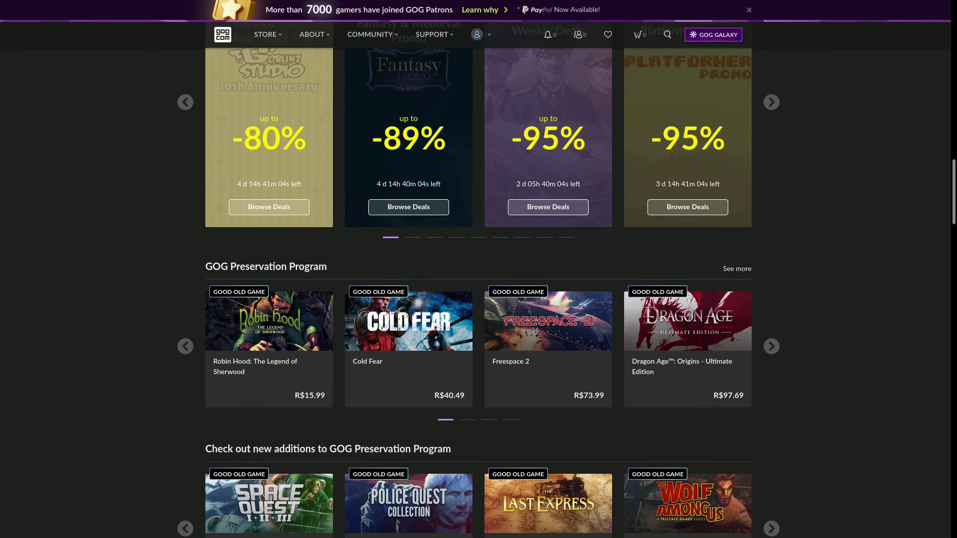
{"action": "scroll", "coordinate": [479, 283], "scroll_direction": "down", "scroll_amount": 2}
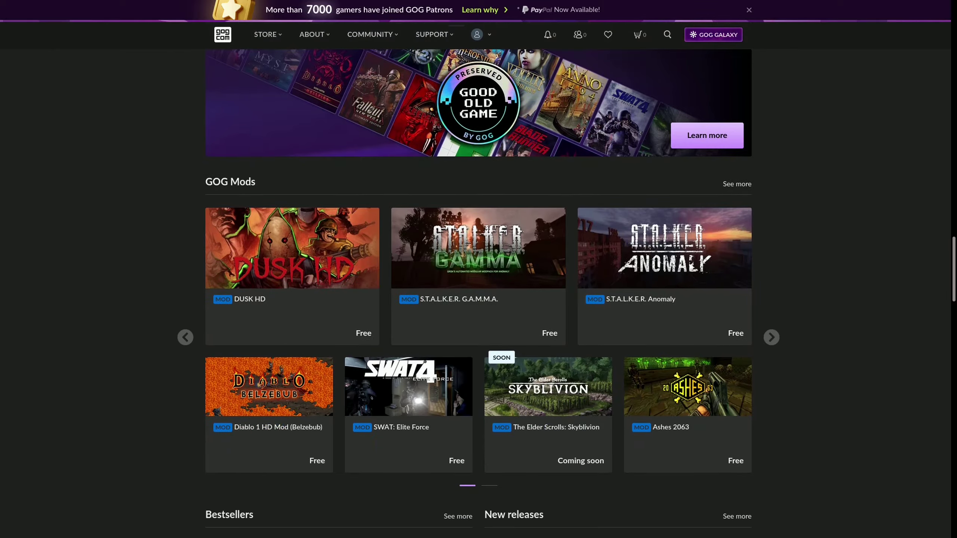
{"action": "scroll", "coordinate": [478, 283], "scroll_direction": "up", "scroll_amount": 20}
{"action": "scroll", "coordinate": [479, 282], "scroll_direction": "up", "scroll_amount": 7}
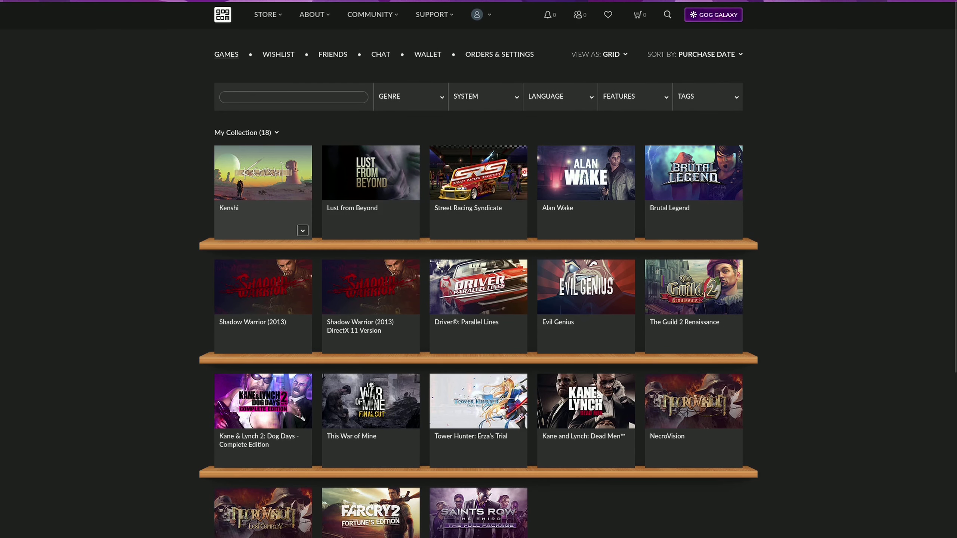
Open the Kenshi entry in the GOG game collection and look through its details.
{"action": "left_click", "coordinate": [263, 181]}
{"action": "scroll", "coordinate": [263, 181], "scroll_direction": "down", "scroll_amount": 3}
{"action": "scroll", "coordinate": [368, 264], "scroll_direction": "down", "scroll_amount": 3}
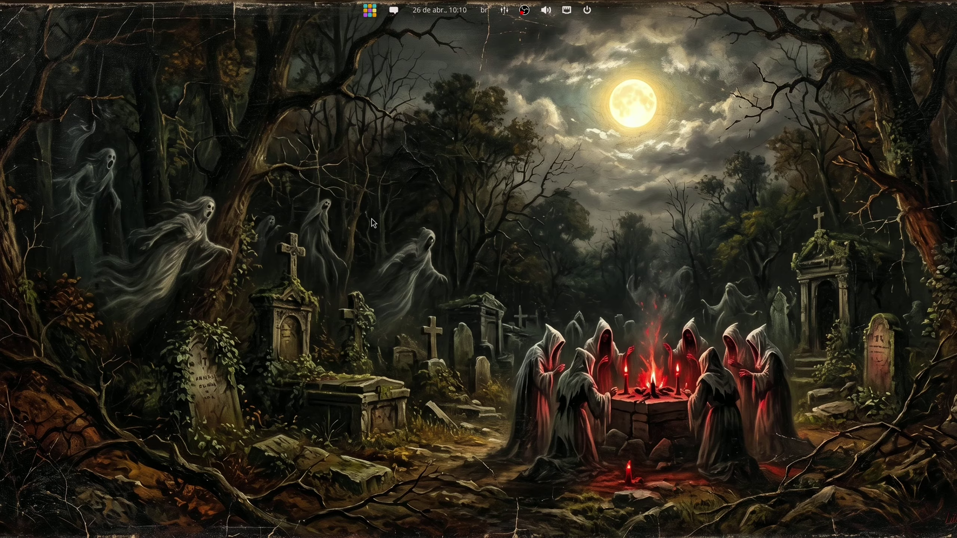
Search the desktop's applications for "ga" and launch Bottles.
{"action": "key", "text": "super"}
{"action": "type", "text": "ga"}
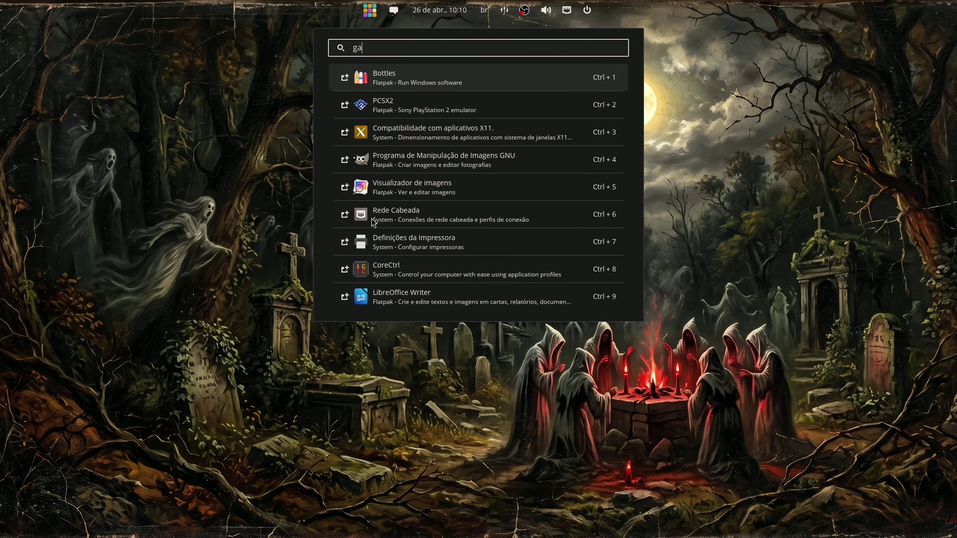
{"action": "key", "text": "Return"}
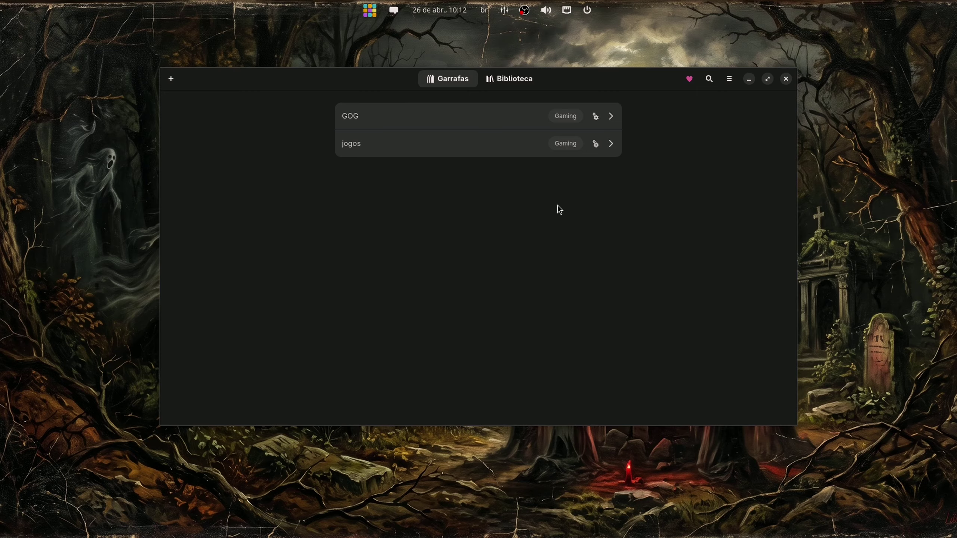
Open the Bottles preferences and review the list of available runner families under Executores.
{"action": "left_click", "coordinate": [733, 86]}
{"action": "left_click", "coordinate": [735, 141]}
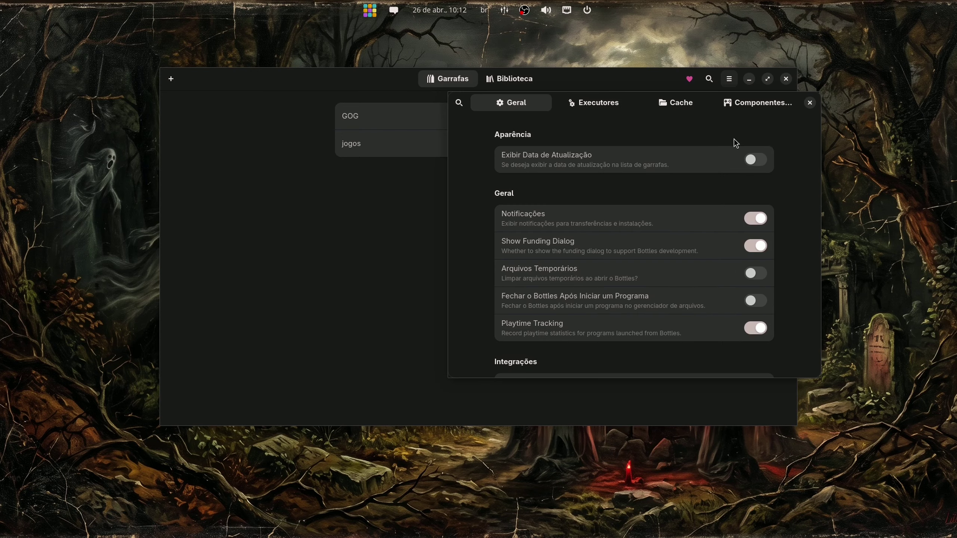
{"action": "left_click", "coordinate": [620, 103]}
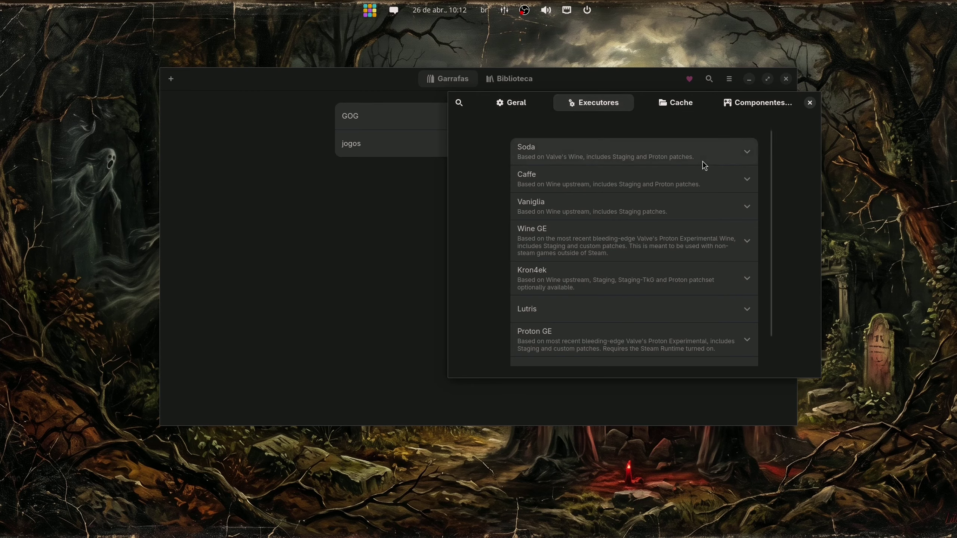
{"action": "scroll", "coordinate": [703, 162], "scroll_direction": "down", "scroll_amount": 2}
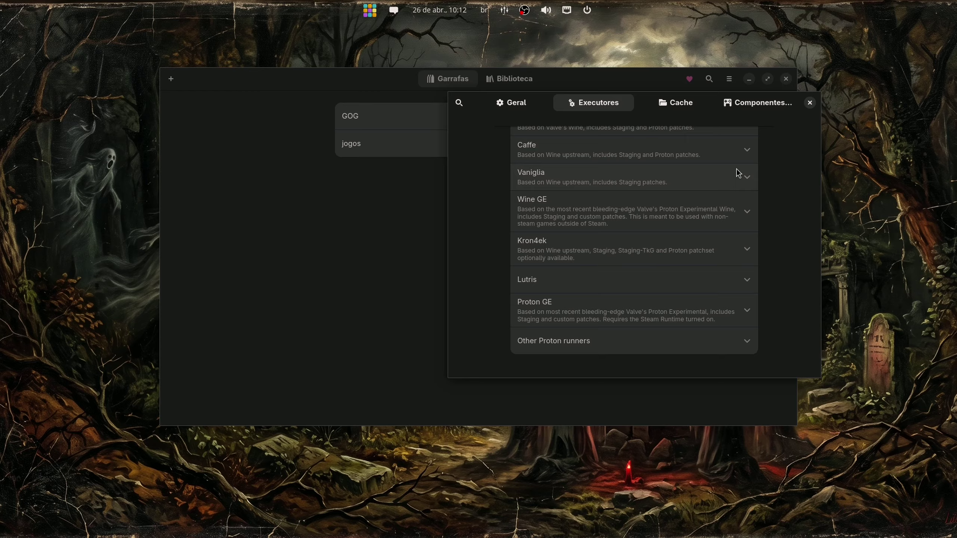
{"action": "scroll", "coordinate": [738, 174], "scroll_direction": "up", "scroll_amount": 2}
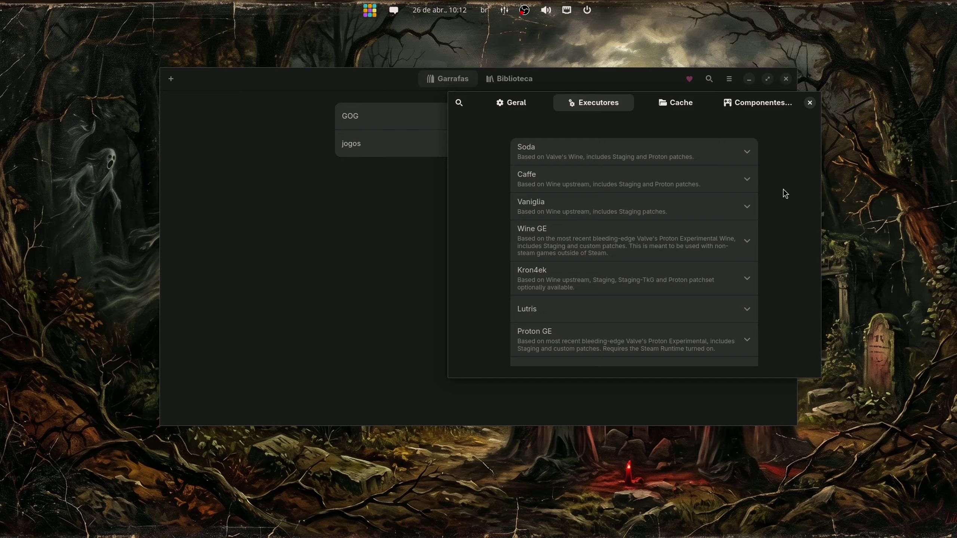
{"action": "scroll", "coordinate": [774, 177], "scroll_direction": "down", "scroll_amount": 1}
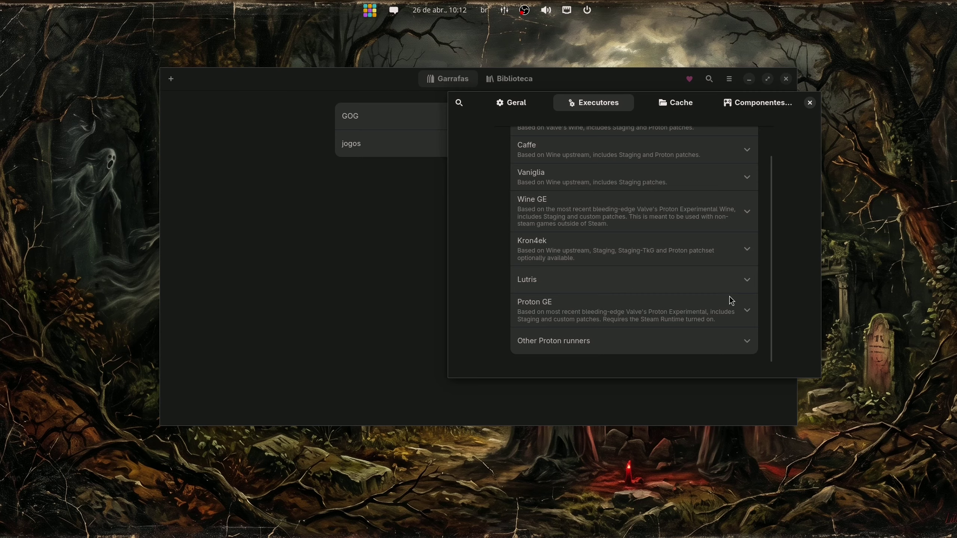
Examine the runner versions offered under Proton GE and Other Proton runners.
{"action": "left_click", "coordinate": [746, 313]}
{"action": "scroll", "coordinate": [654, 293], "scroll_direction": "down", "scroll_amount": 3}
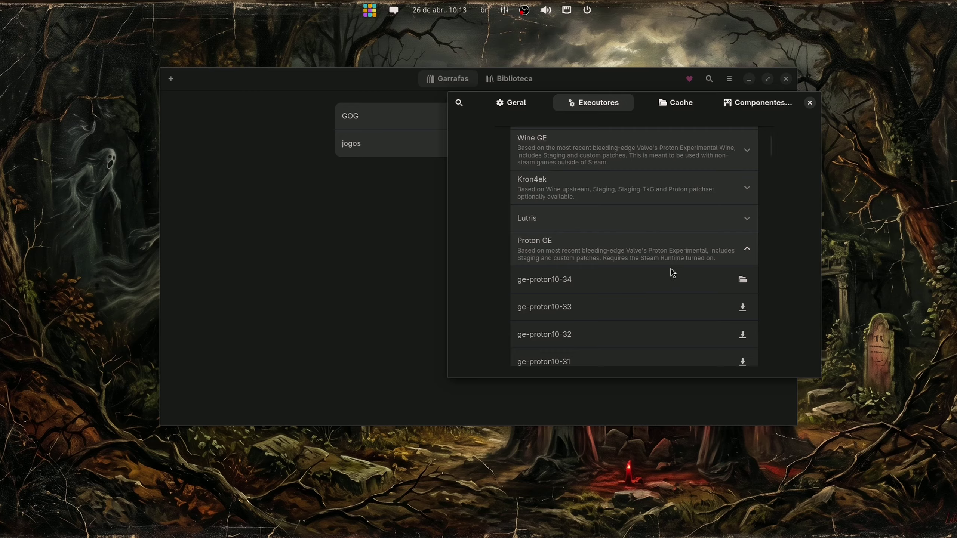
{"action": "left_click", "coordinate": [645, 264]}
{"action": "left_click", "coordinate": [652, 338]}
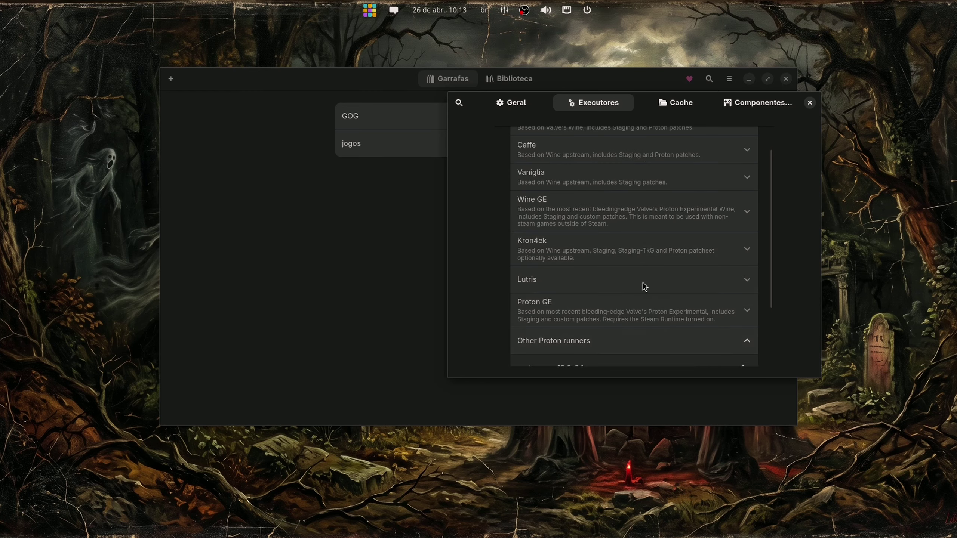
{"action": "scroll", "coordinate": [644, 287], "scroll_direction": "down", "scroll_amount": 3}
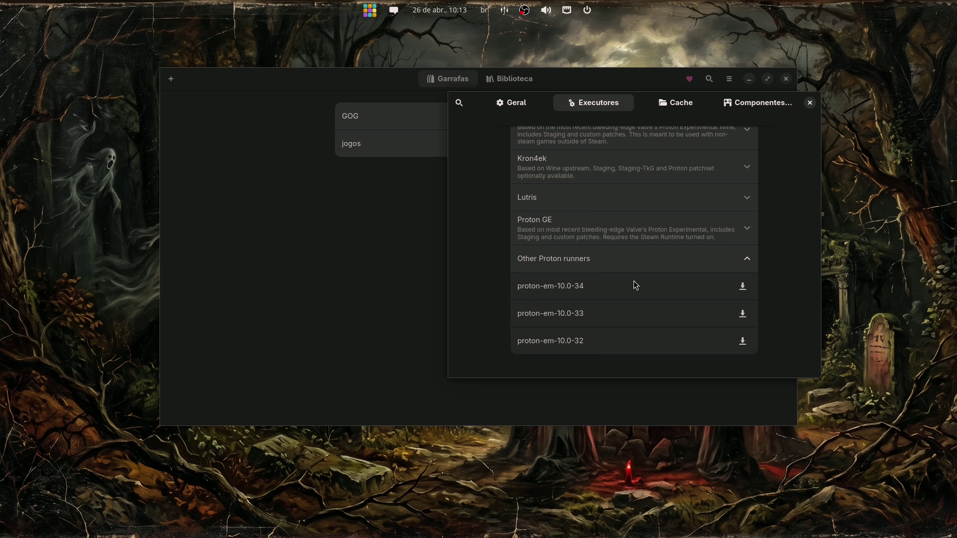
Examine the DXVK, VKD3D and DXVK-NVAPI component versions and close the preferences.
{"action": "left_click", "coordinate": [777, 108]}
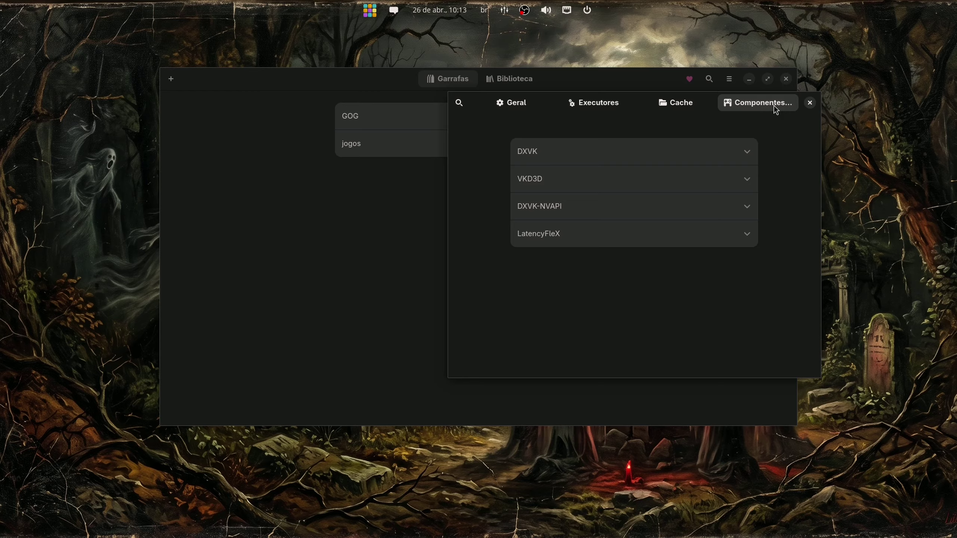
{"action": "left_click", "coordinate": [749, 152]}
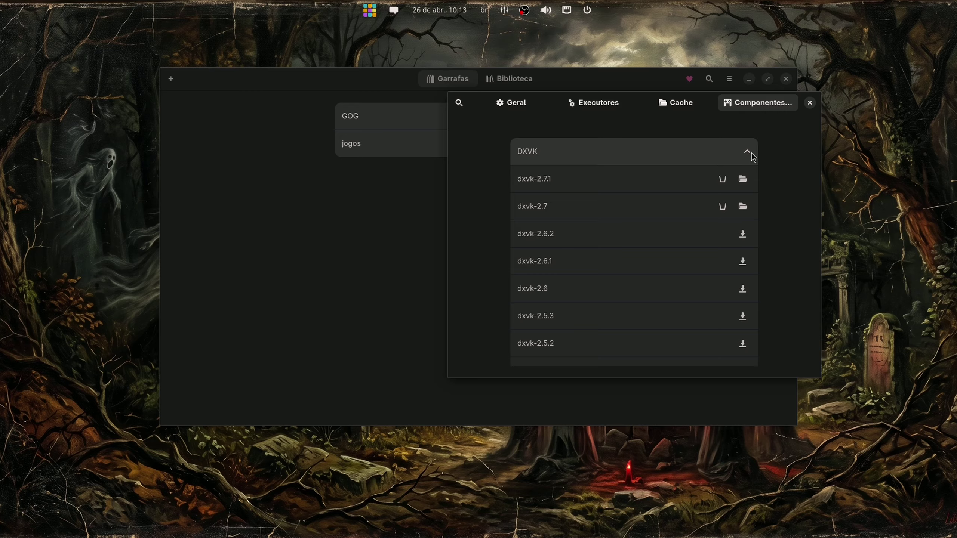
{"action": "left_click", "coordinate": [752, 154]}
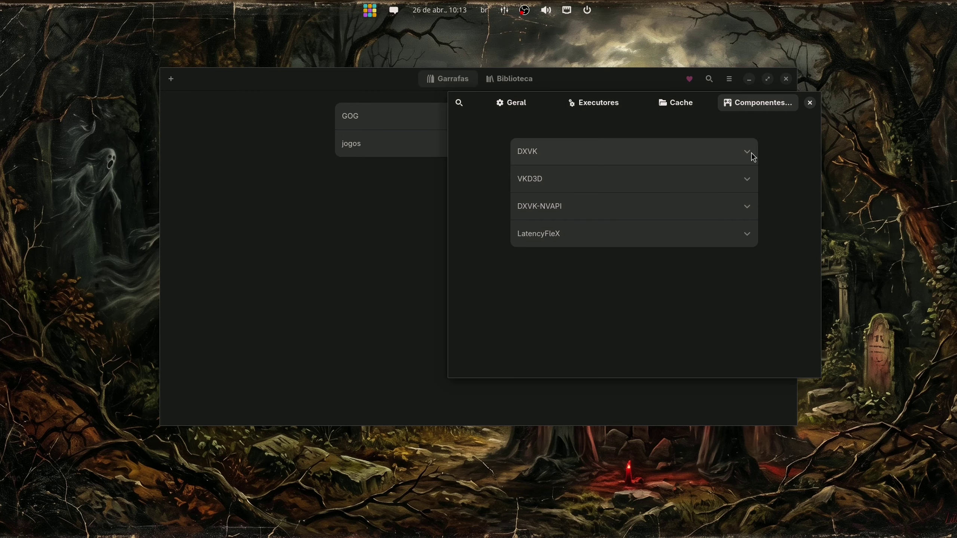
{"action": "left_click", "coordinate": [734, 185]}
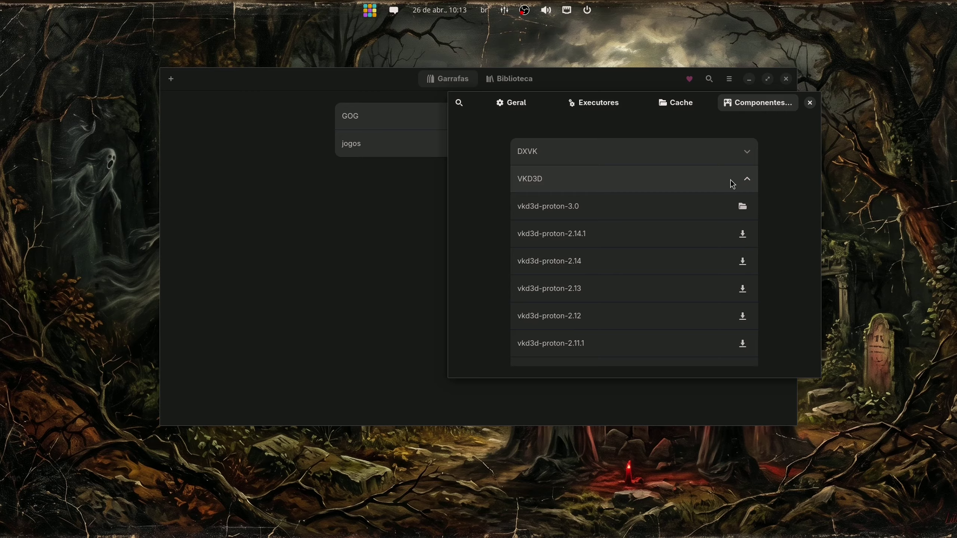
{"action": "left_click", "coordinate": [732, 184]}
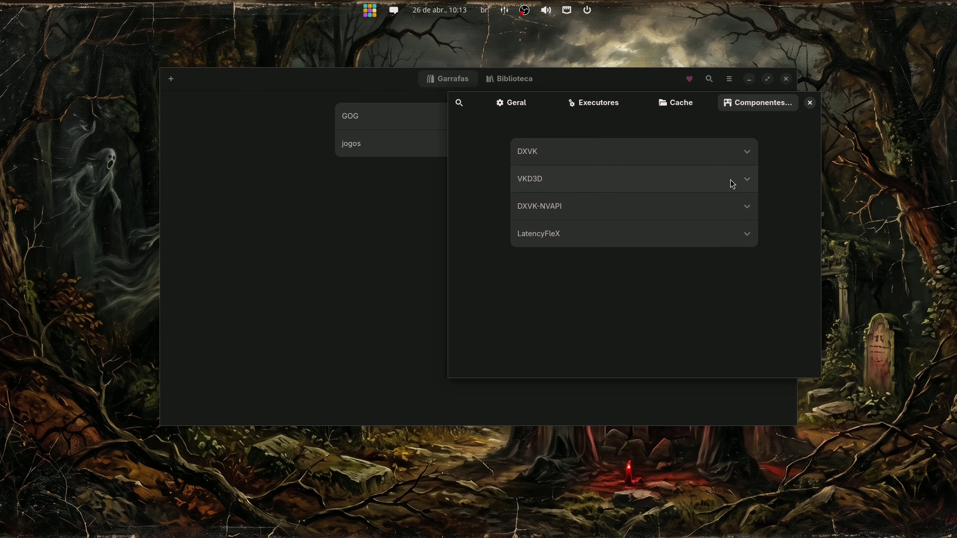
{"action": "left_click", "coordinate": [738, 213]}
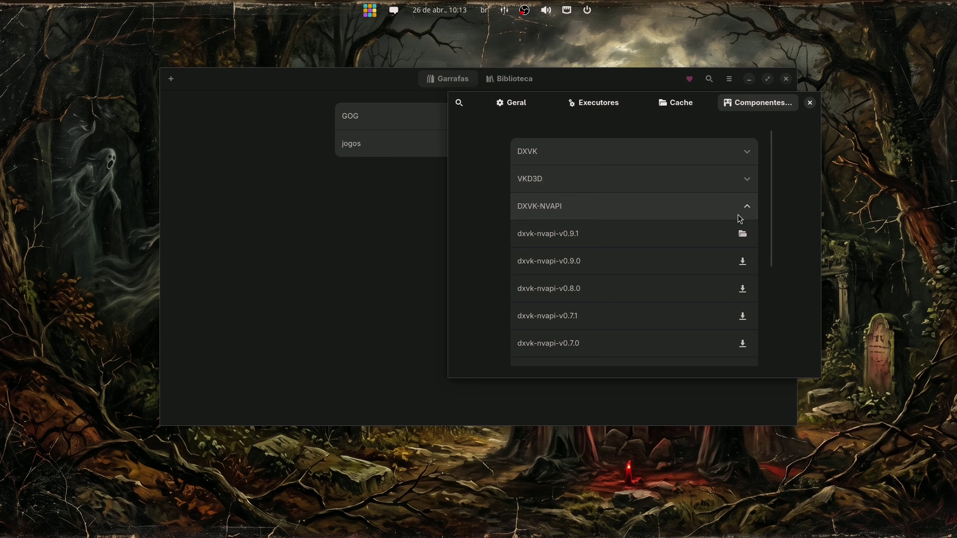
{"action": "left_click", "coordinate": [738, 215]}
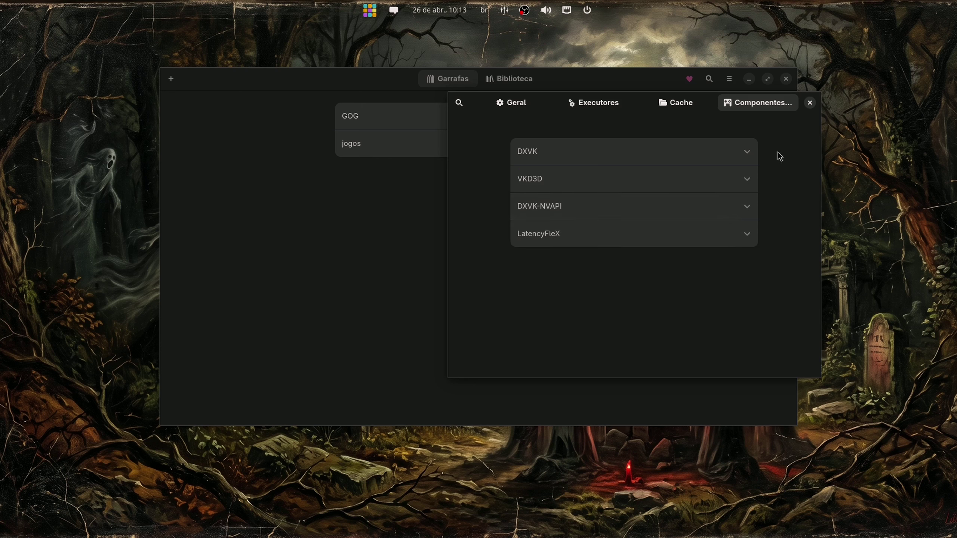
{"action": "left_click", "coordinate": [810, 102]}
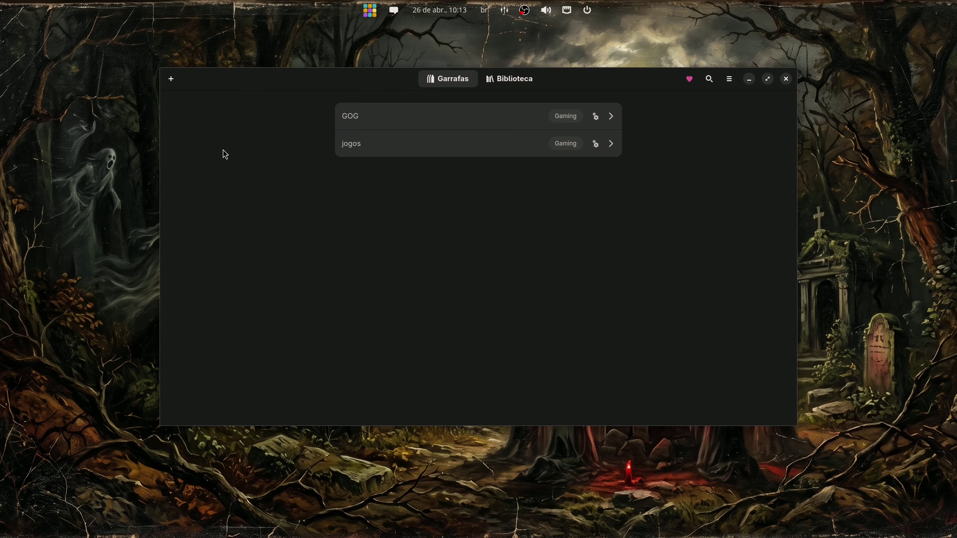
Start a new bottle named "GOG Teste" with the Jogos environment.
{"action": "left_click", "coordinate": [171, 80]}
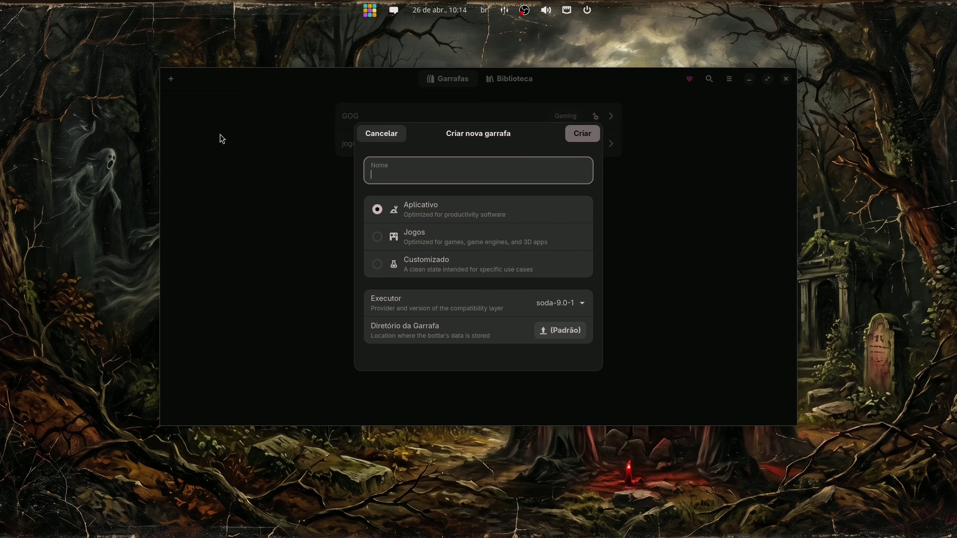
{"action": "type", "text": "GOG"}
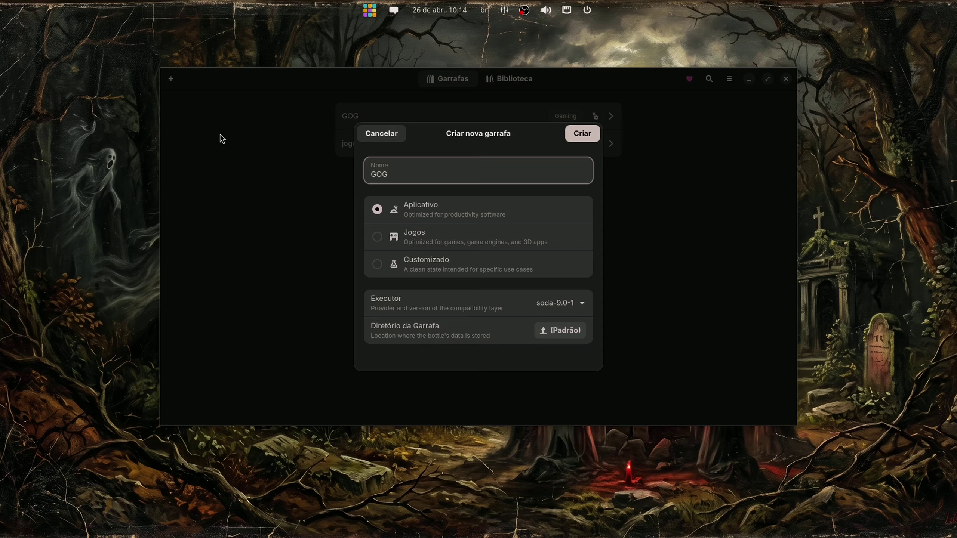
{"action": "type", "text": " Teste"}
{"action": "left_click", "coordinate": [432, 234]}
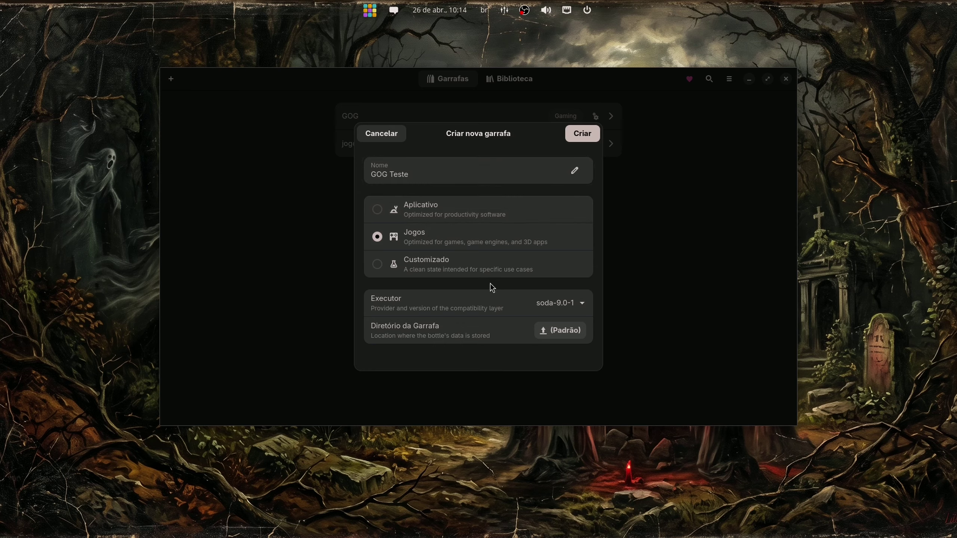
Set the new bottle's Executor to sys-wine-11.0, create the bottle and dismiss the creation dialog.
{"action": "left_click", "coordinate": [572, 304]}
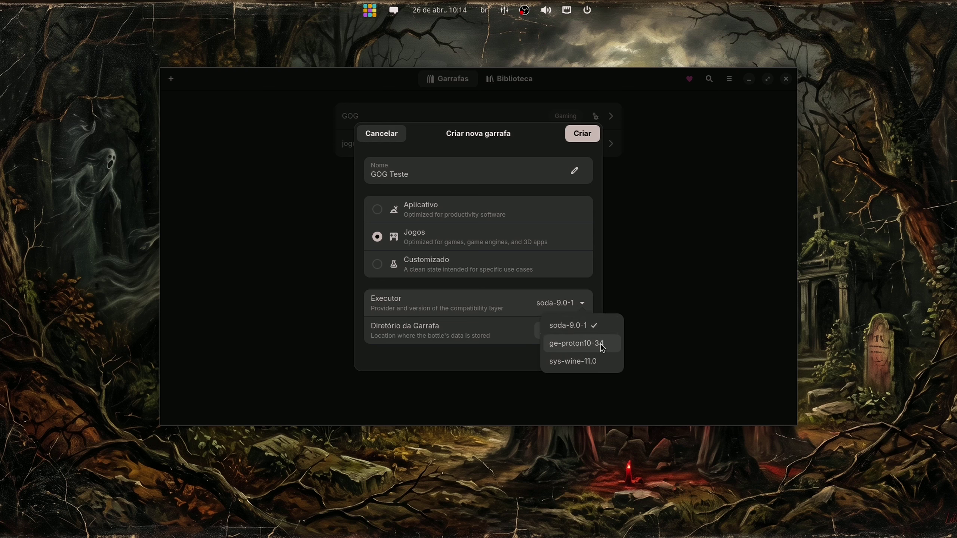
{"action": "left_click", "coordinate": [607, 362]}
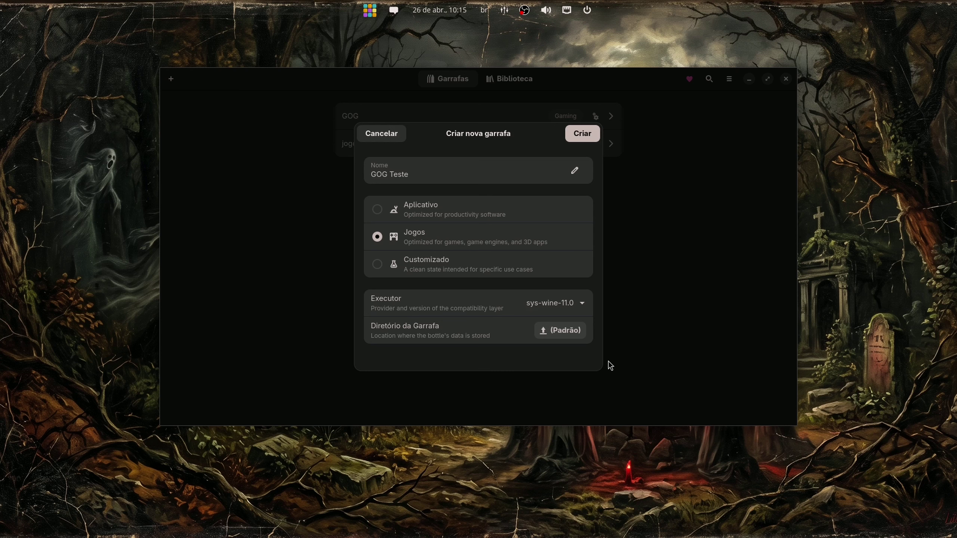
{"action": "left_click", "coordinate": [554, 300]}
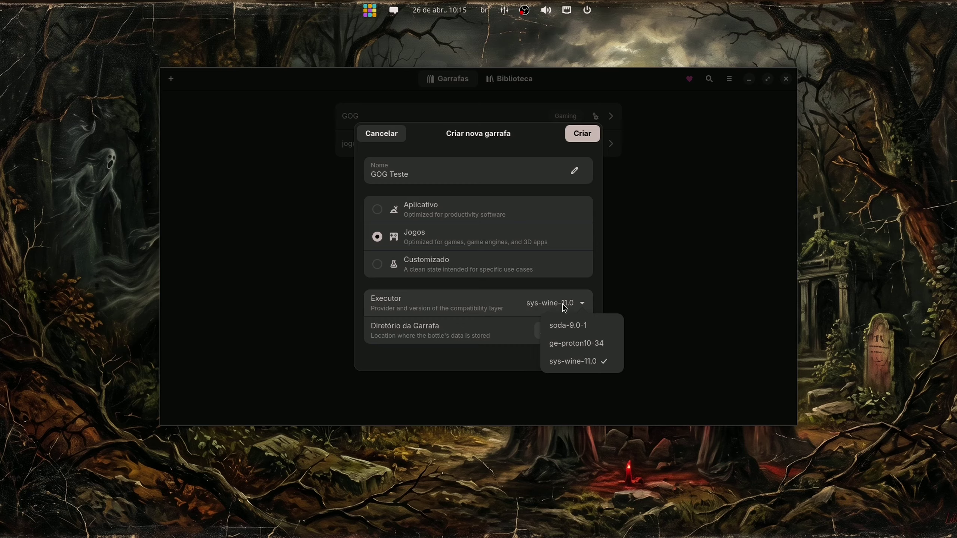
{"action": "left_click", "coordinate": [564, 306]}
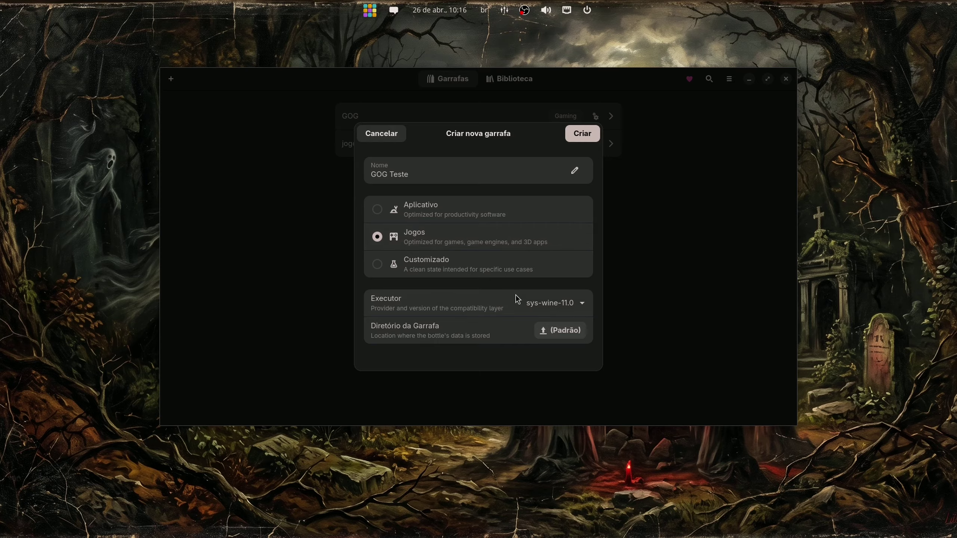
{"action": "left_click", "coordinate": [589, 137]}
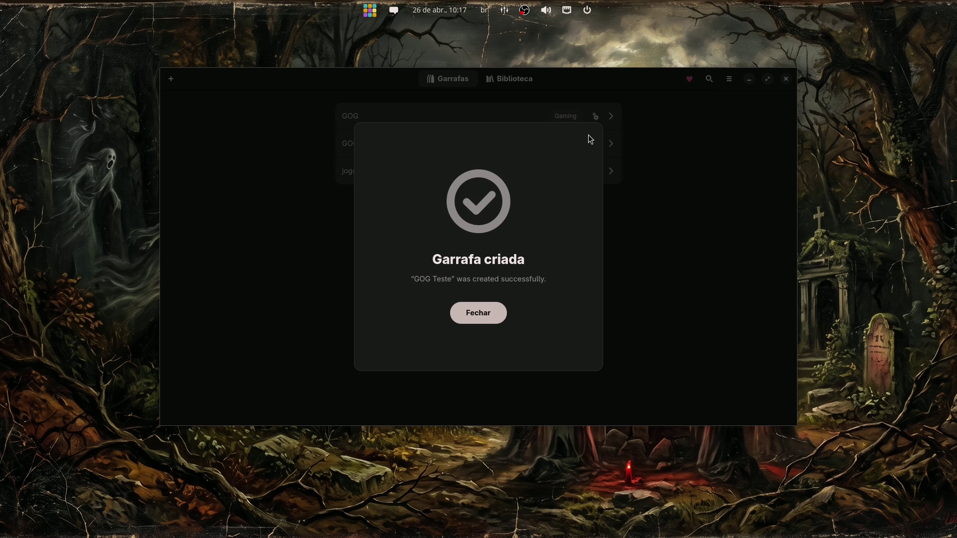
{"action": "left_click", "coordinate": [471, 314]}
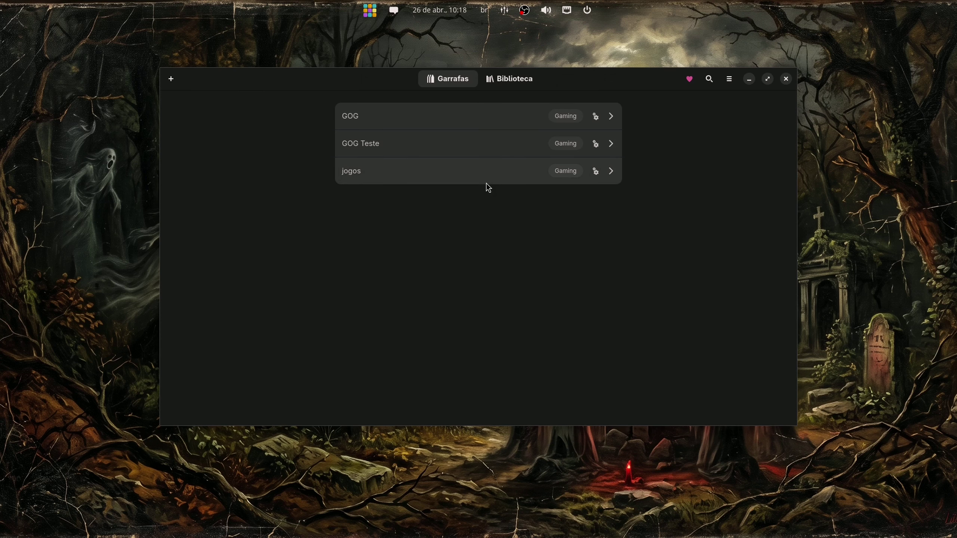
Open the details page of the GOG Teste bottle.
{"action": "left_click", "coordinate": [487, 183]}
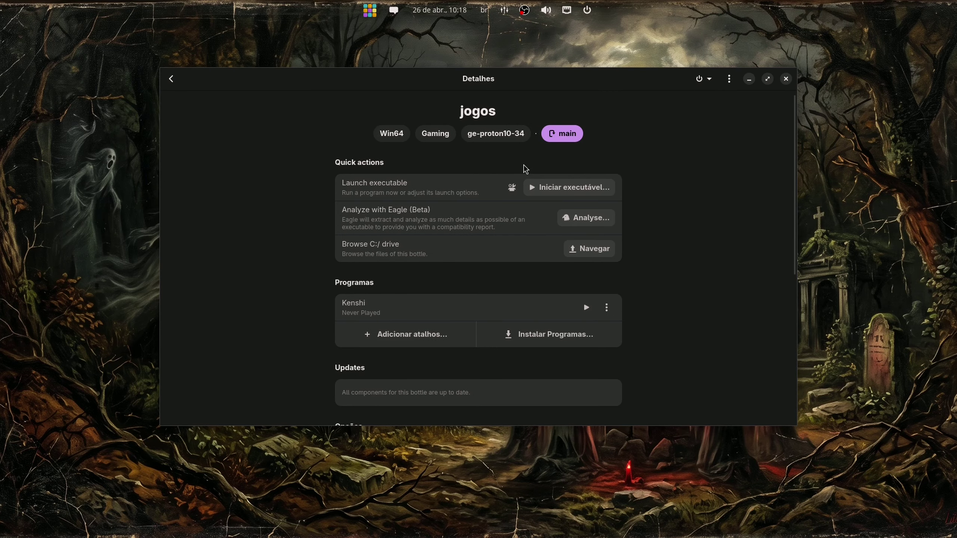
{"action": "left_click", "coordinate": [177, 78]}
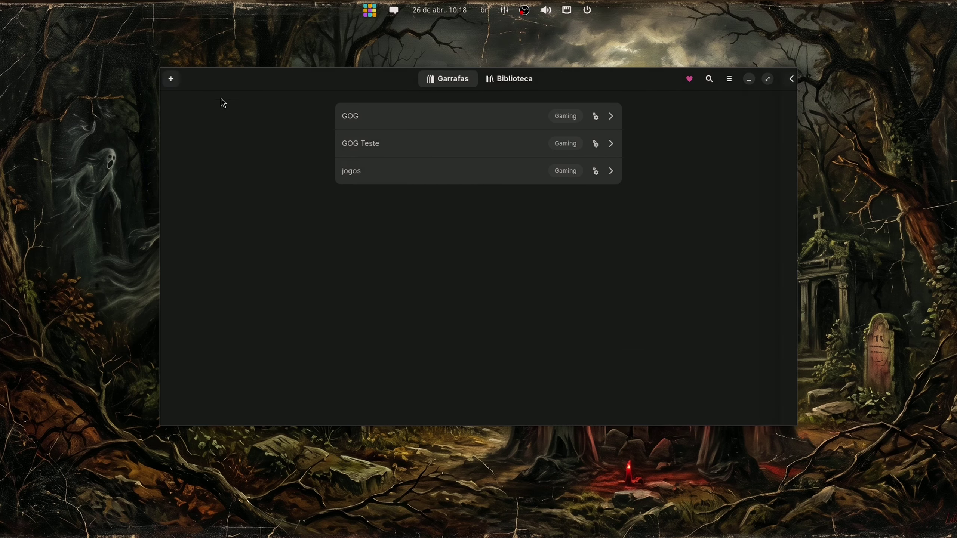
{"action": "left_click", "coordinate": [368, 142]}
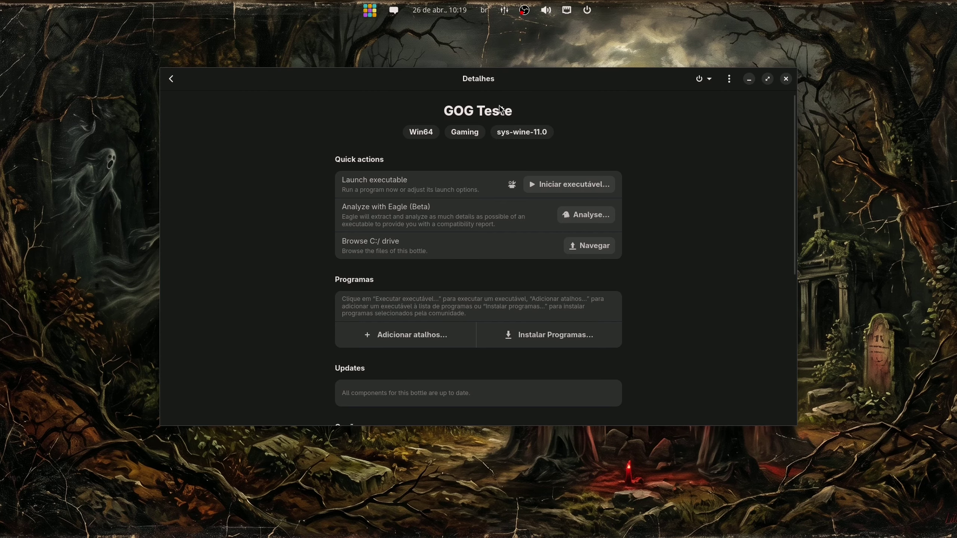
Browse the C:/ drive folder of the GOG Teste bottle and close the file manager.
{"action": "mouse_move", "coordinate": [503, 111]}
{"action": "left_click", "coordinate": [581, 249]}
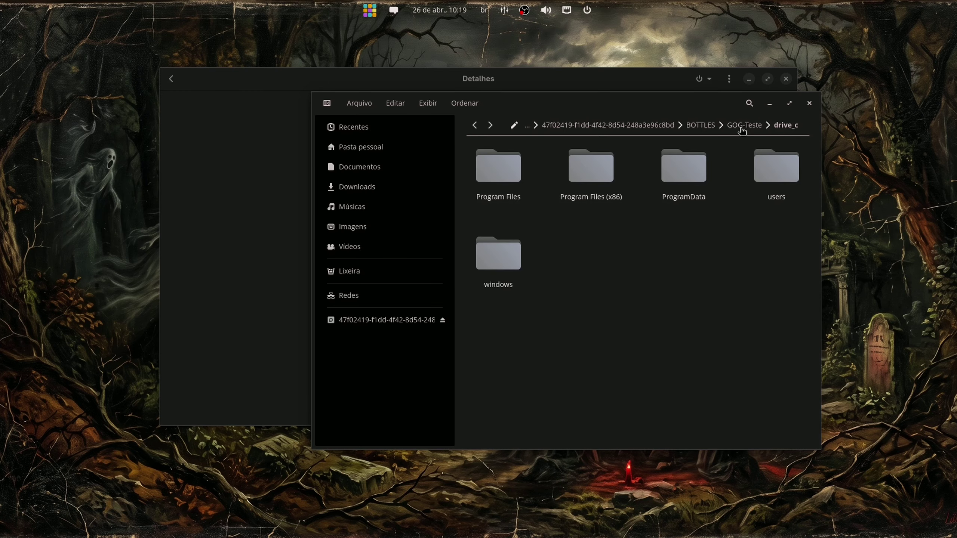
{"action": "left_click_drag", "start_coordinate": [726, 103], "coordinate": [570, 124]}
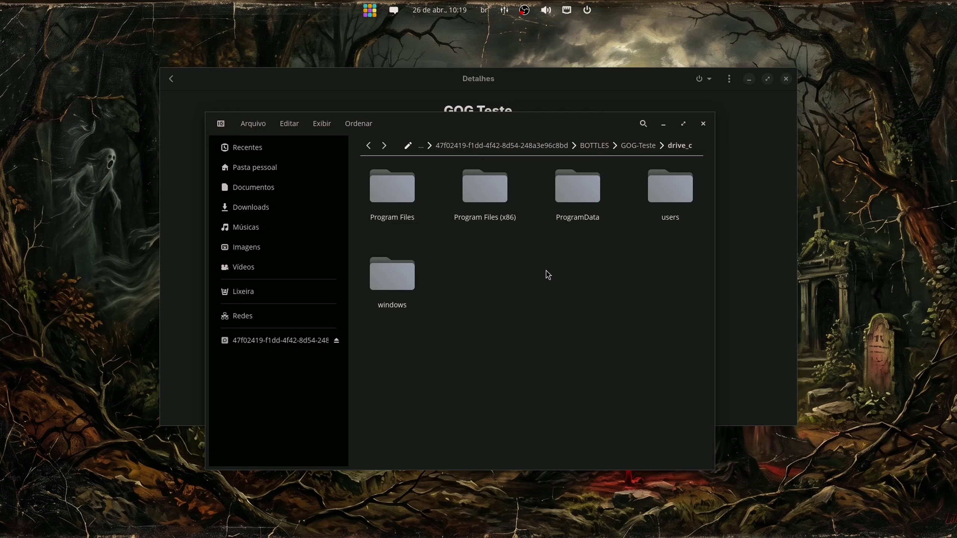
{"action": "left_click", "coordinate": [703, 125]}
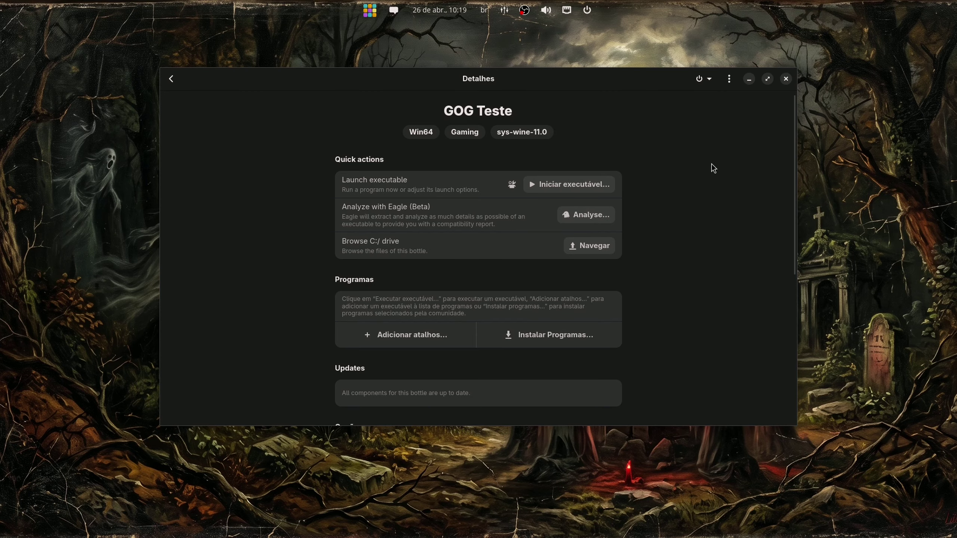
Open the bottle's settings and review its component, display, performance and compatibility options.
{"action": "scroll", "coordinate": [721, 169], "scroll_direction": "down", "scroll_amount": 7}
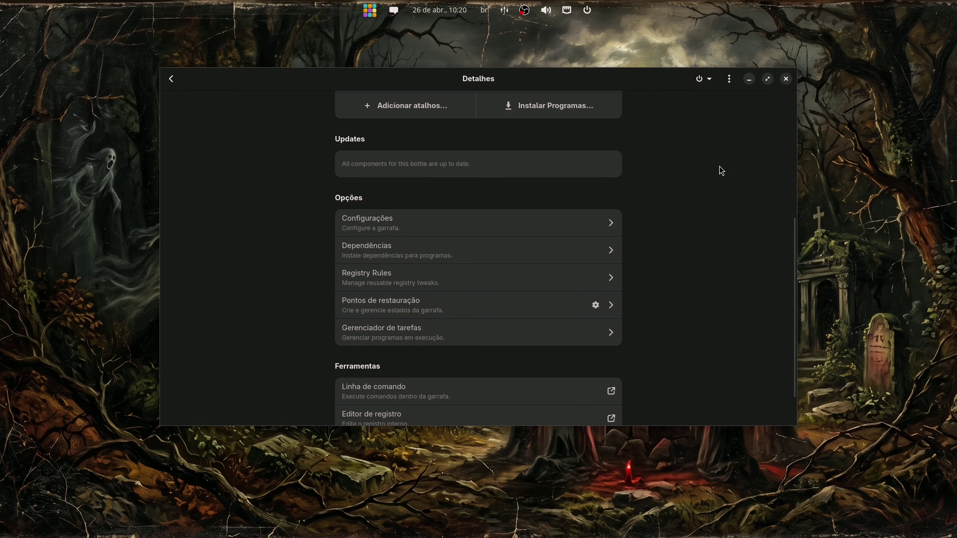
{"action": "left_click", "coordinate": [616, 185]}
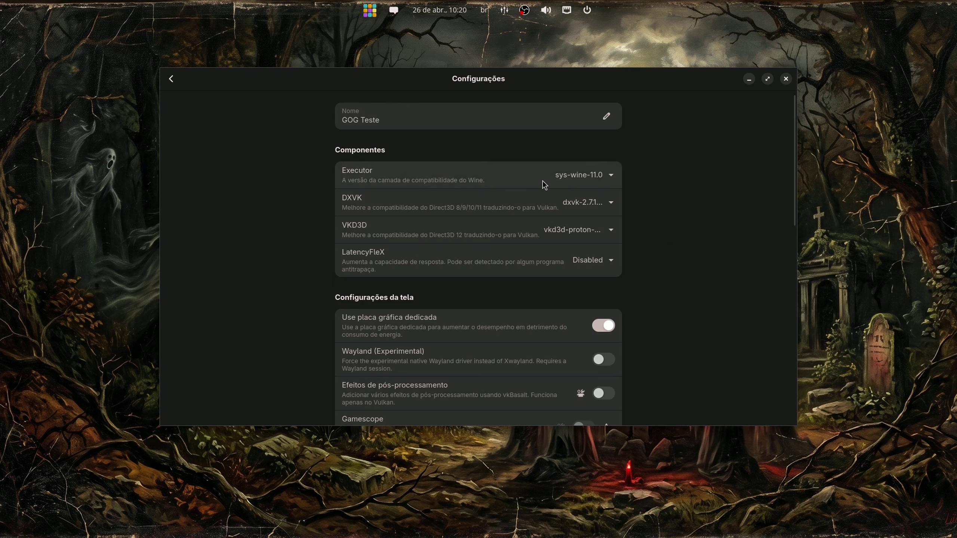
{"action": "left_click", "coordinate": [564, 205]}
{"action": "left_click", "coordinate": [564, 204]}
{"action": "left_click", "coordinate": [564, 204]}
{"action": "left_click", "coordinate": [564, 204]}
{"action": "scroll", "coordinate": [651, 218], "scroll_direction": "down", "scroll_amount": 5}
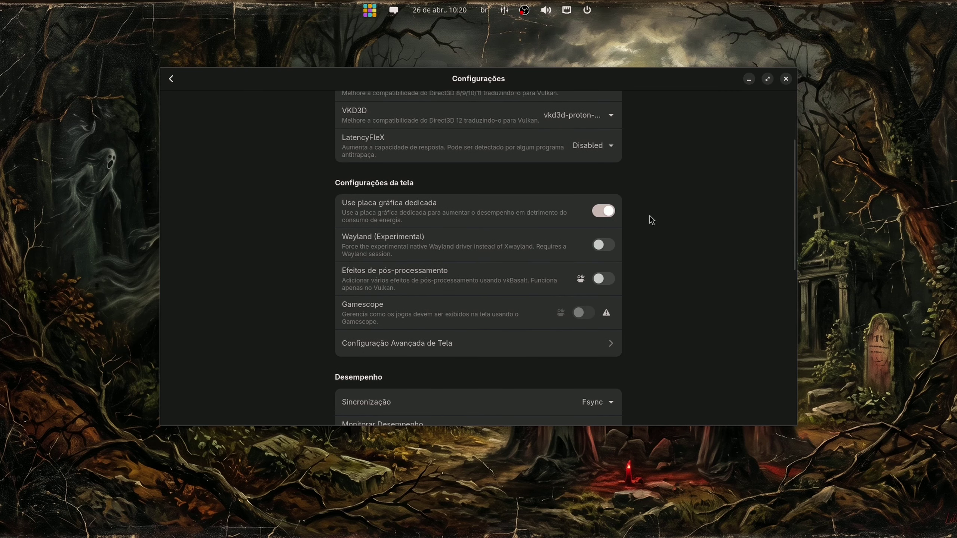
{"action": "scroll", "coordinate": [642, 256], "scroll_direction": "down", "scroll_amount": 10}
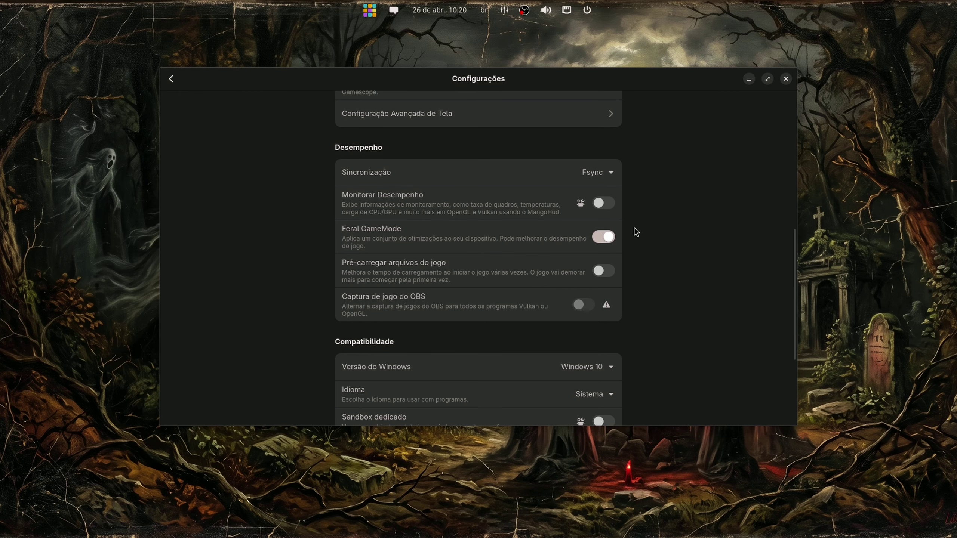
{"action": "scroll", "coordinate": [634, 227], "scroll_direction": "down", "scroll_amount": 7}
{"action": "scroll", "coordinate": [634, 228], "scroll_direction": "up", "scroll_amount": 17}
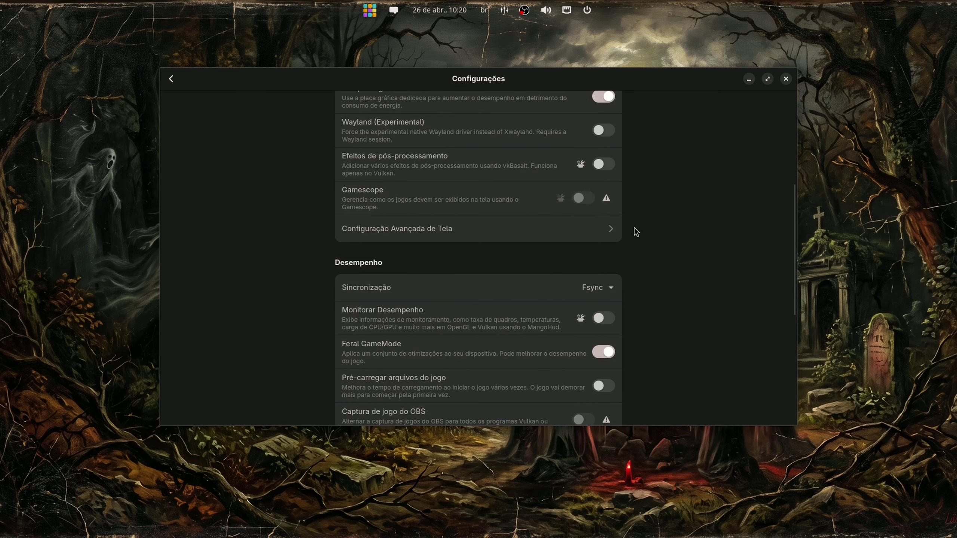
{"action": "scroll", "coordinate": [486, 255], "scroll_direction": "up", "scroll_amount": 5}
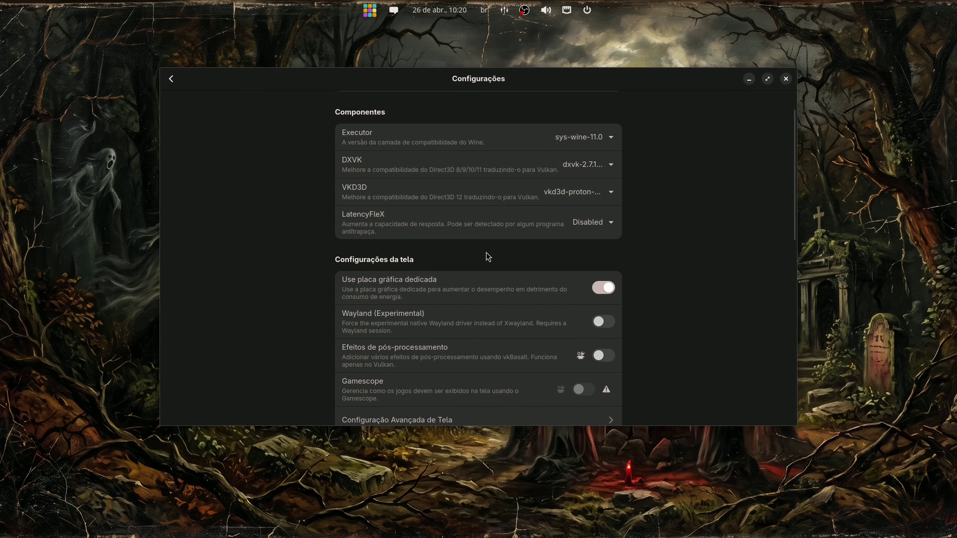
{"action": "scroll", "coordinate": [486, 255], "scroll_direction": "down", "scroll_amount": 2}
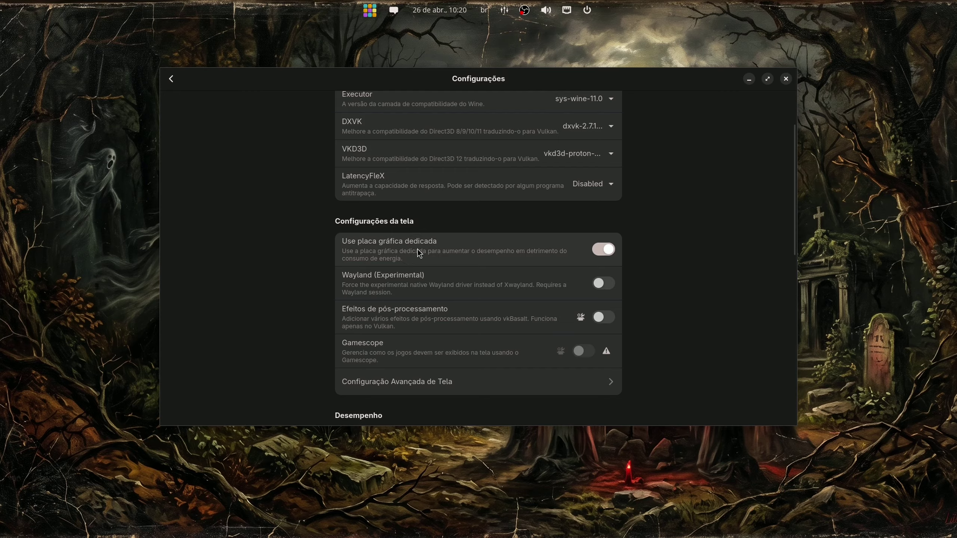
{"action": "scroll", "coordinate": [418, 250], "scroll_direction": "down", "scroll_amount": 10}
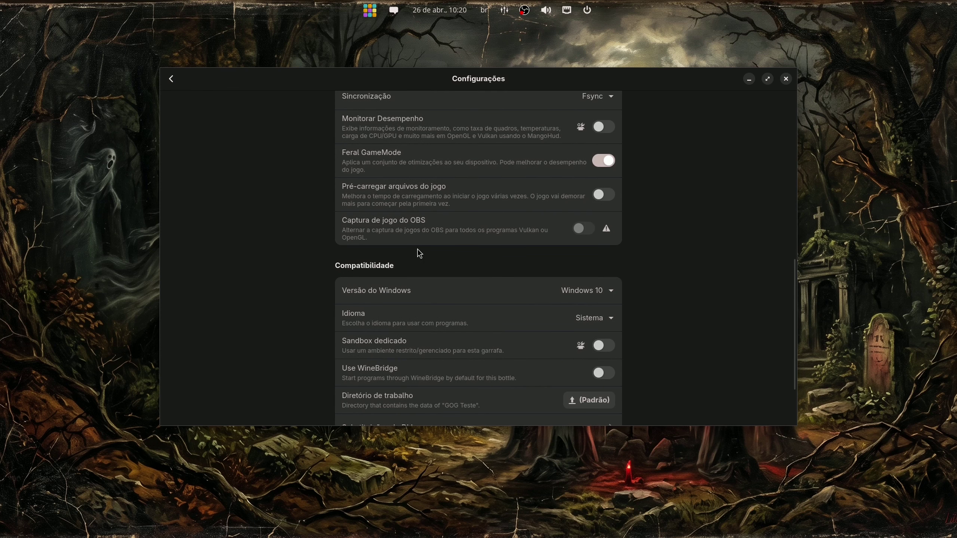
{"action": "scroll", "coordinate": [417, 249], "scroll_direction": "down", "scroll_amount": 3}
{"action": "scroll", "coordinate": [661, 224], "scroll_direction": "up", "scroll_amount": 2}
{"action": "scroll", "coordinate": [660, 223], "scroll_direction": "down", "scroll_amount": 2}
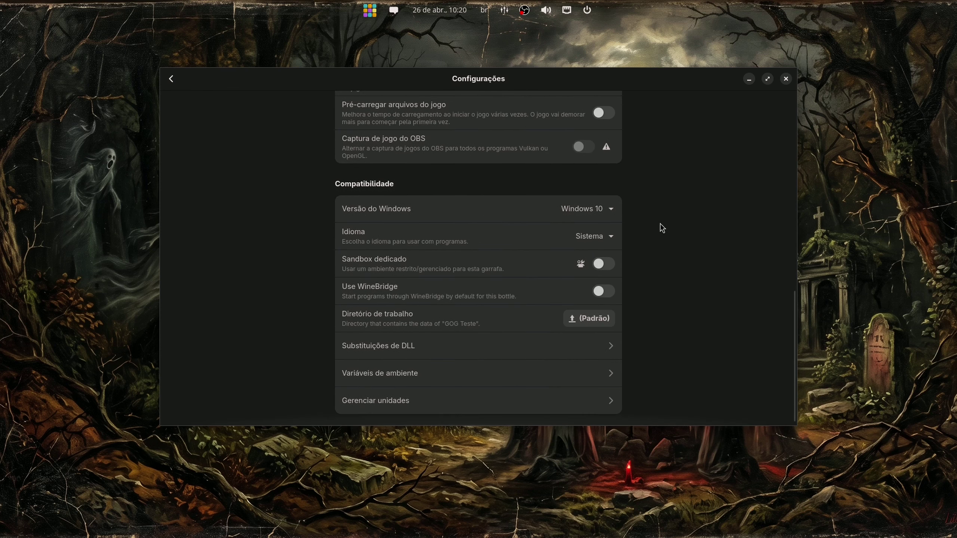
Check the drives mapped for the bottle and return to its details page.
{"action": "left_click", "coordinate": [408, 399]}
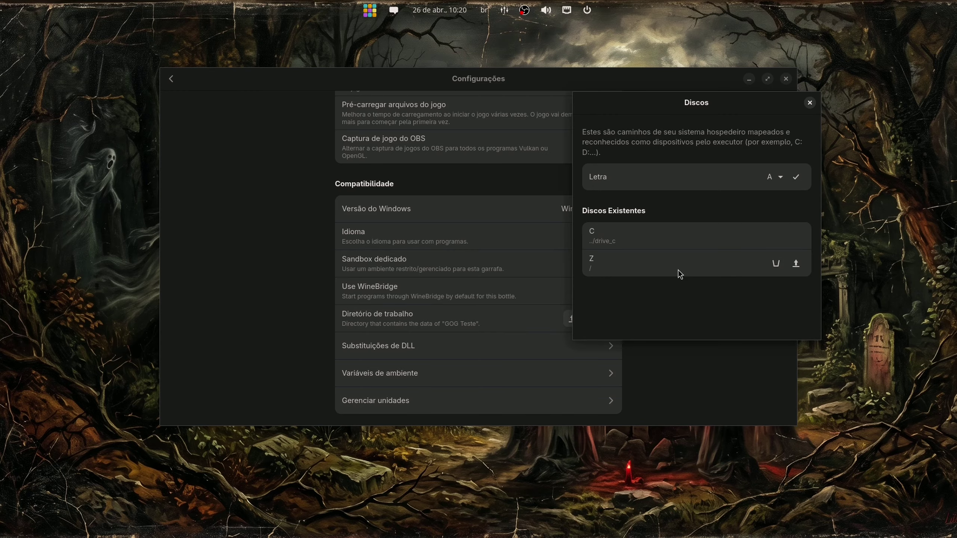
{"action": "left_click", "coordinate": [177, 95]}
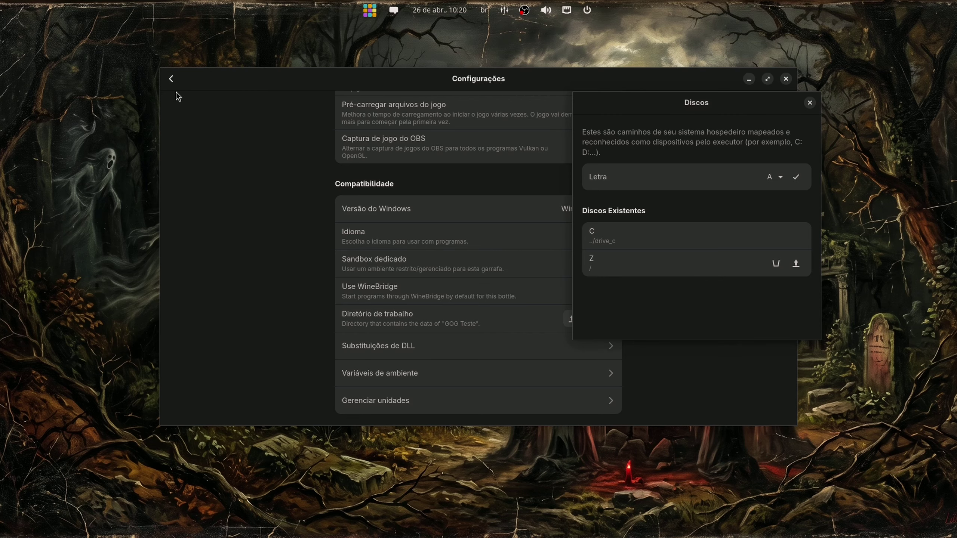
{"action": "left_click", "coordinate": [810, 103]}
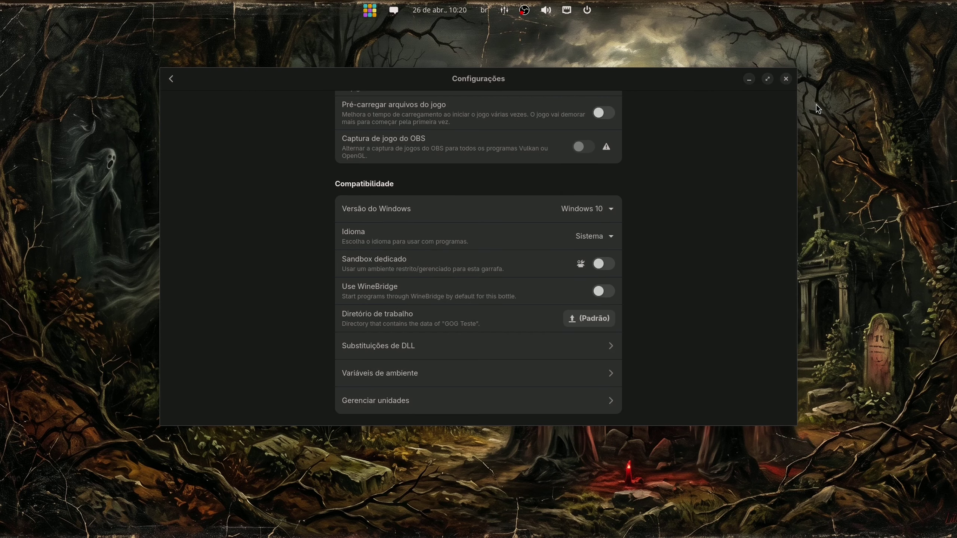
{"action": "left_click", "coordinate": [172, 85]}
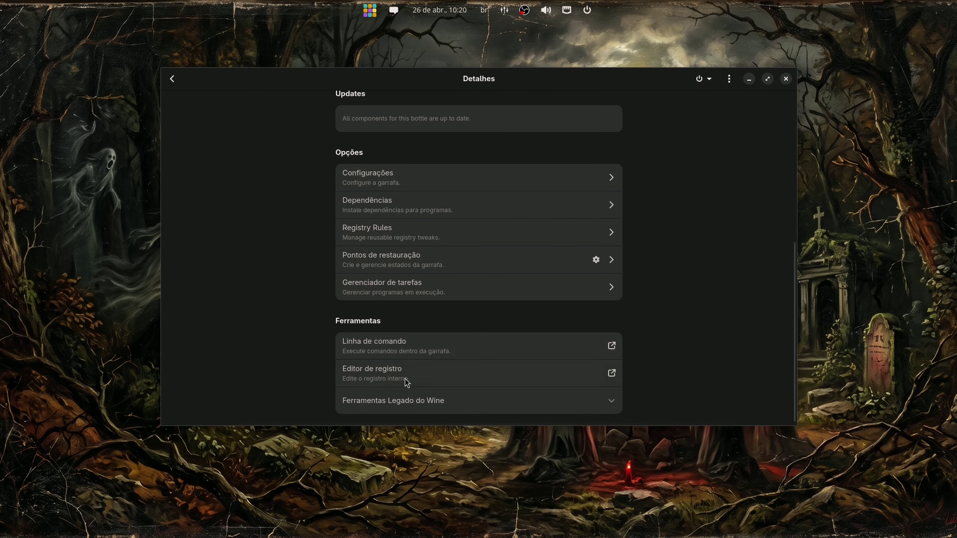
Inspect the host's root folder / in the bottle's legacy Wine Explorer, then close it and collapse the legacy tools.
{"action": "left_click", "coordinate": [416, 399]}
{"action": "scroll", "coordinate": [673, 264], "scroll_direction": "down", "scroll_amount": 5}
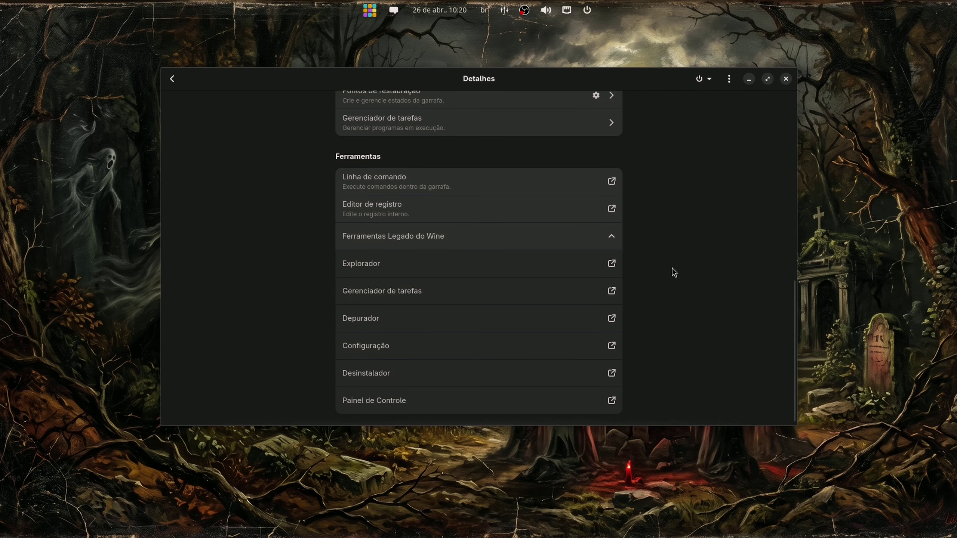
{"action": "left_click", "coordinate": [412, 270]}
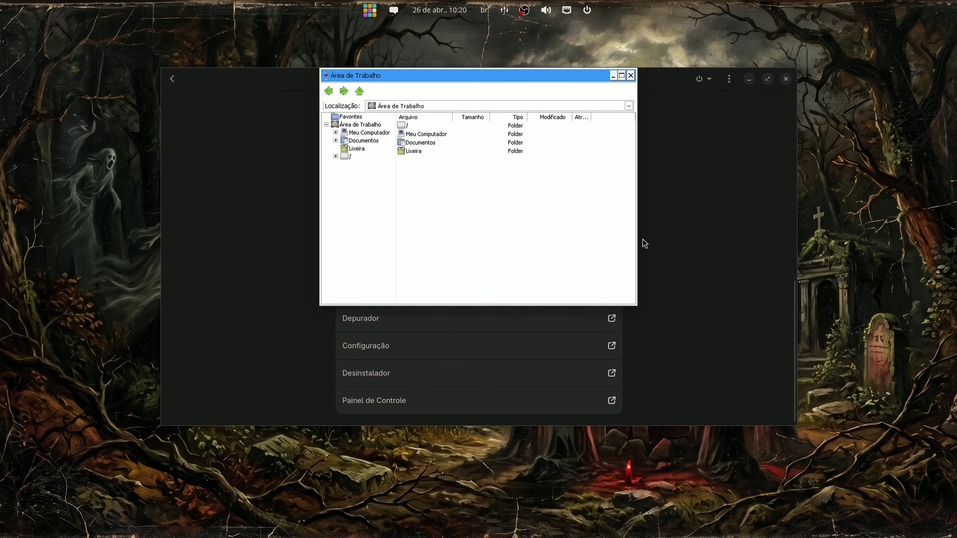
{"action": "left_click", "coordinate": [336, 156]}
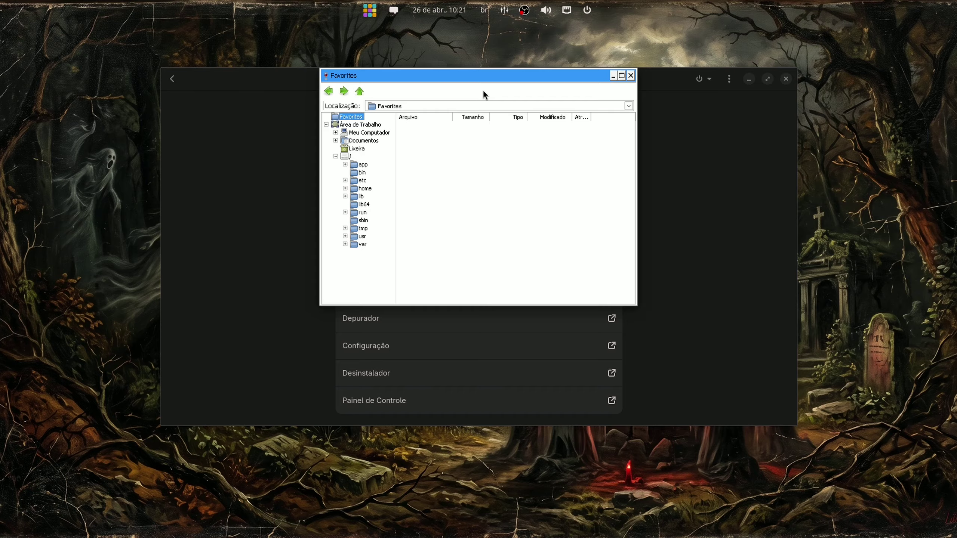
{"action": "left_click", "coordinate": [634, 75]}
{"action": "left_click", "coordinate": [600, 239]}
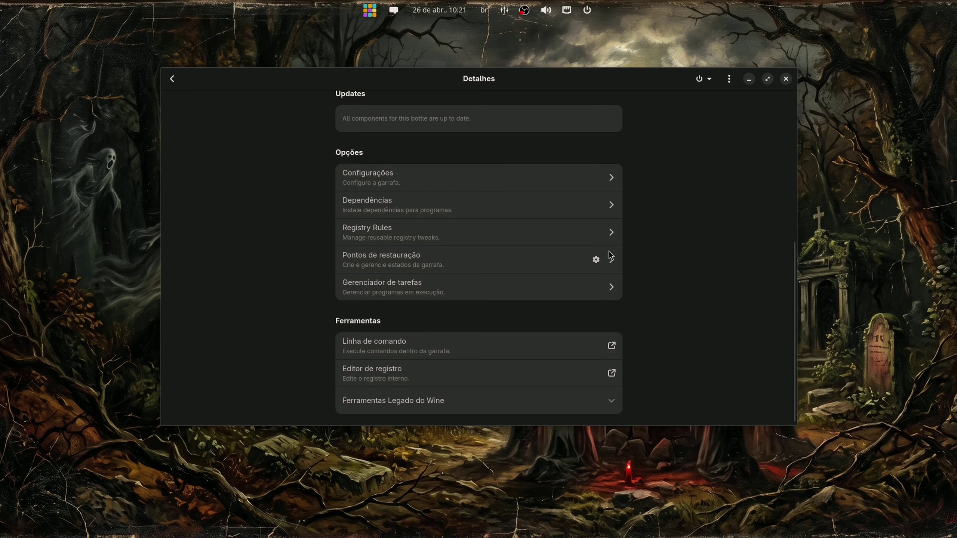
Remove the Z drive mapping from the GOG Teste bottle's settings and return to its details page.
{"action": "left_click", "coordinate": [551, 186]}
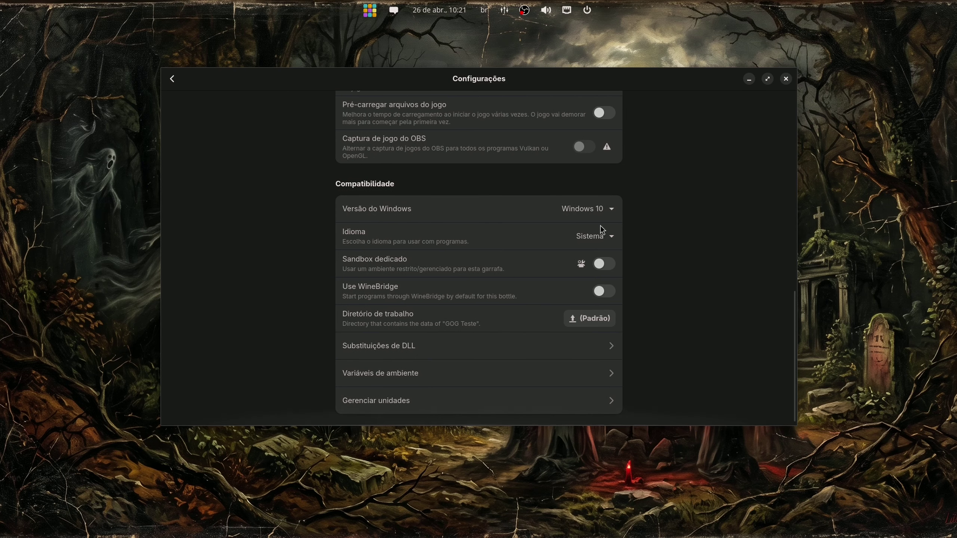
{"action": "left_click", "coordinate": [470, 400]}
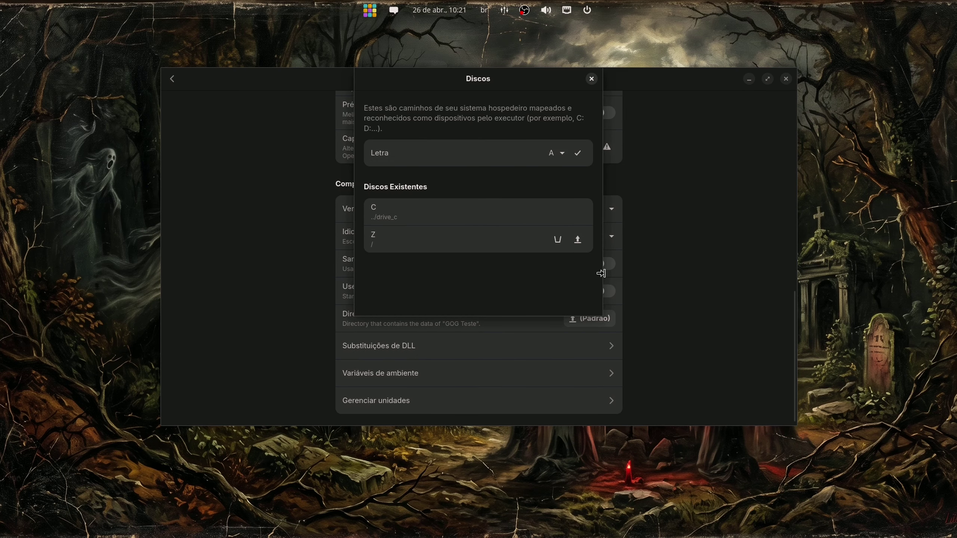
{"action": "left_click", "coordinate": [558, 240]}
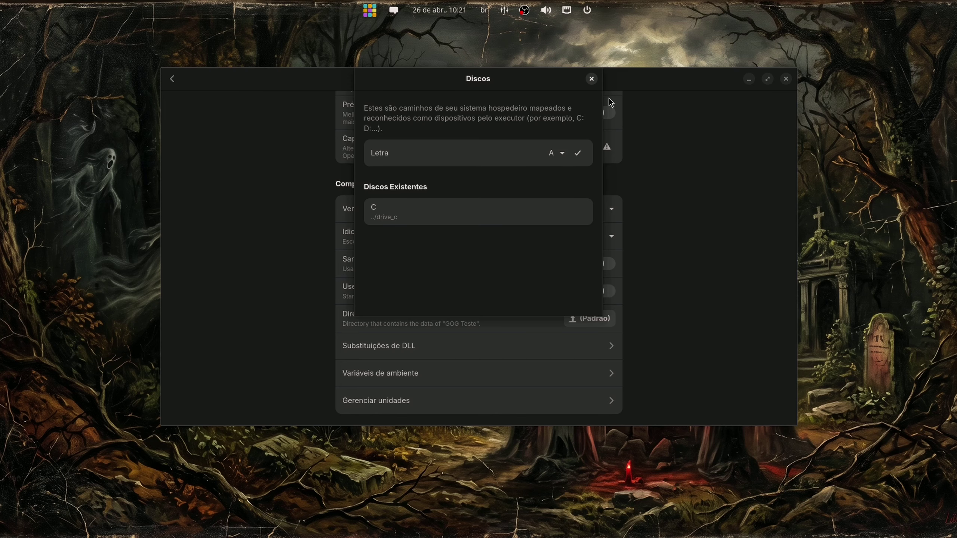
{"action": "left_click", "coordinate": [592, 79]}
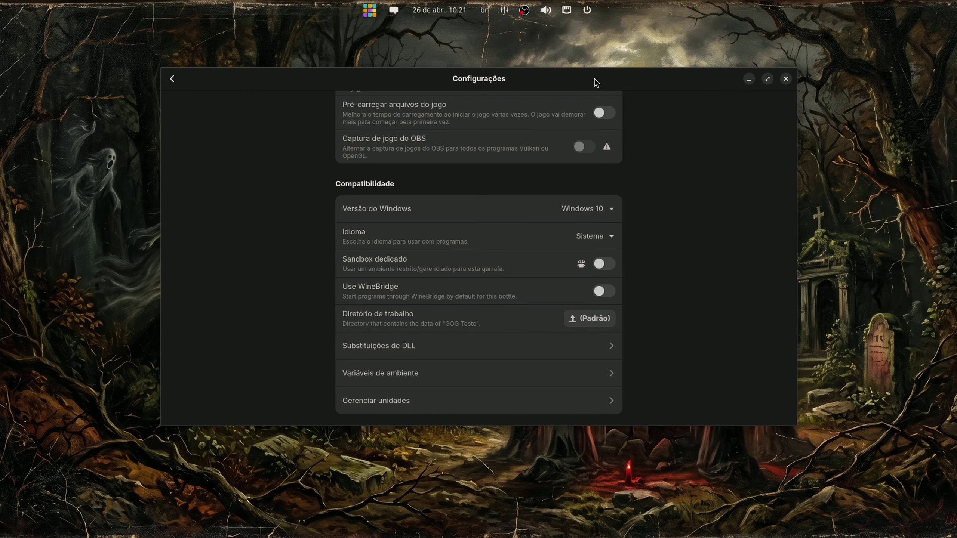
{"action": "scroll", "coordinate": [257, 193], "scroll_direction": "up", "scroll_amount": 5}
{"action": "scroll", "coordinate": [257, 193], "scroll_direction": "up", "scroll_amount": 3}
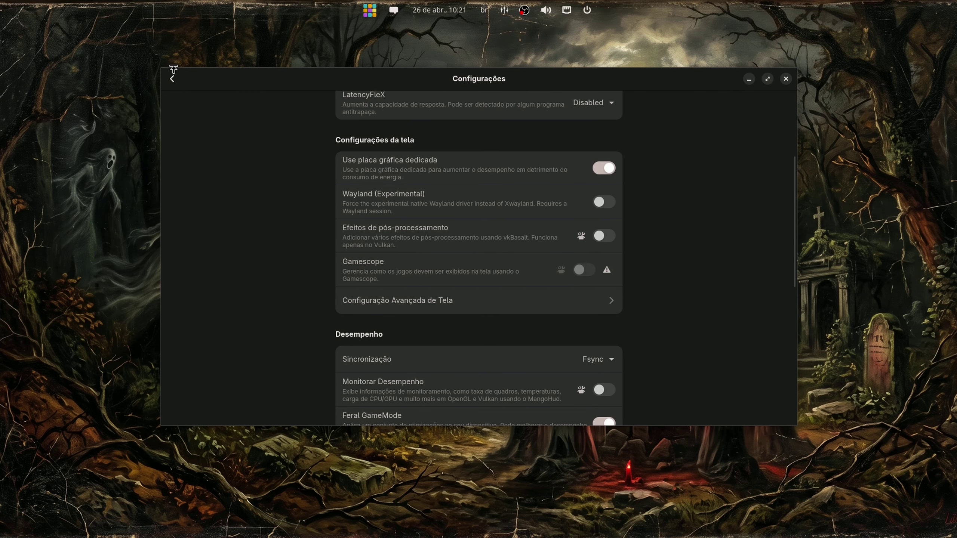
{"action": "left_click", "coordinate": [173, 80]}
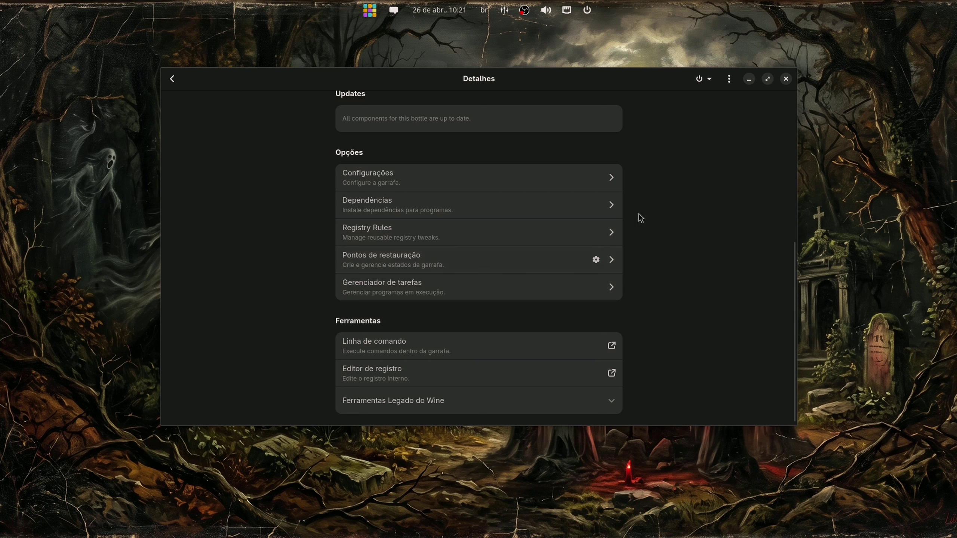
Install the allfonts dependency in the GOG Teste bottle.
{"action": "scroll", "coordinate": [622, 208], "scroll_direction": "up", "scroll_amount": 6}
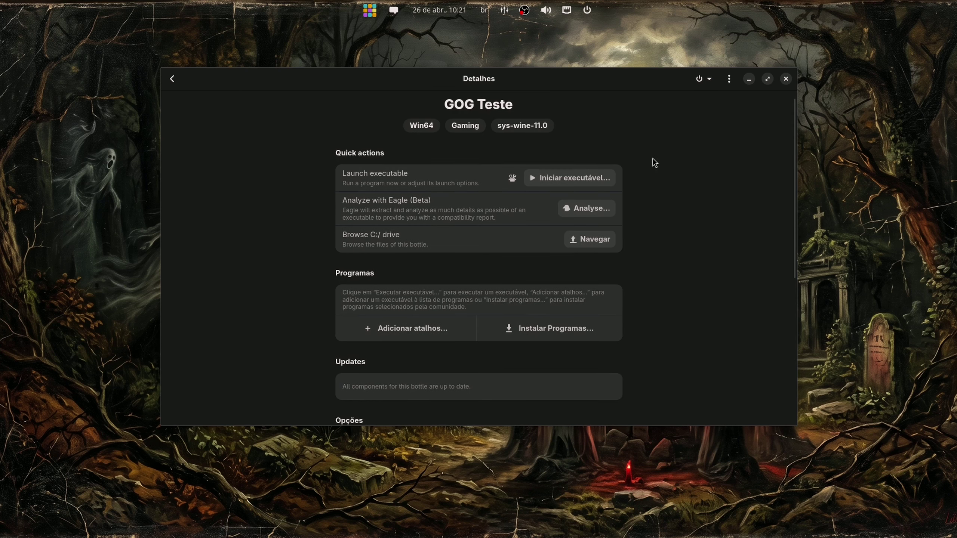
{"action": "scroll", "coordinate": [653, 159], "scroll_direction": "down", "scroll_amount": 5}
{"action": "left_click", "coordinate": [486, 294]}
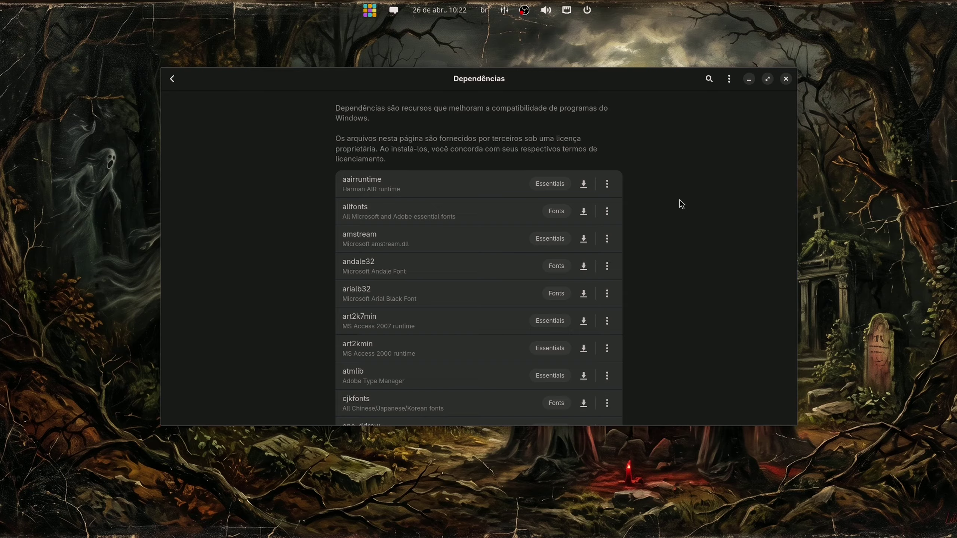
{"action": "left_click", "coordinate": [583, 211]}
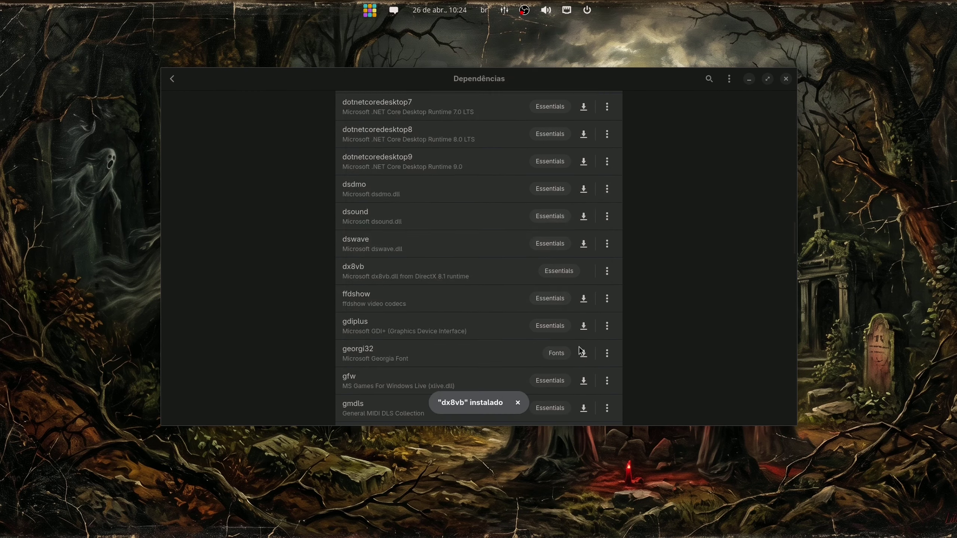
Examine the dependency list to its end, reopen it from the GOG Teste bottle and review the installed dependencies.
{"action": "scroll", "coordinate": [488, 251], "scroll_direction": "down", "scroll_amount": 5}
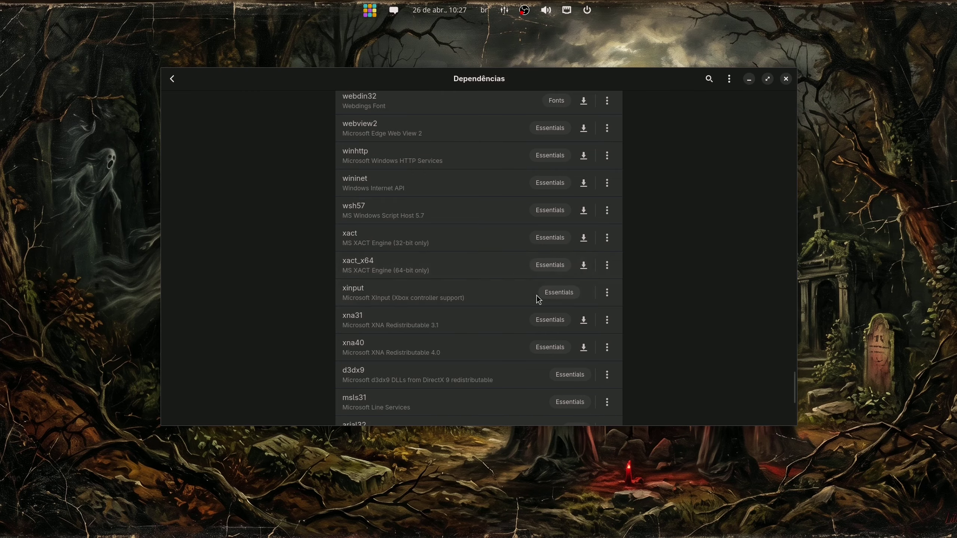
{"action": "scroll", "coordinate": [609, 264], "scroll_direction": "down", "scroll_amount": 5}
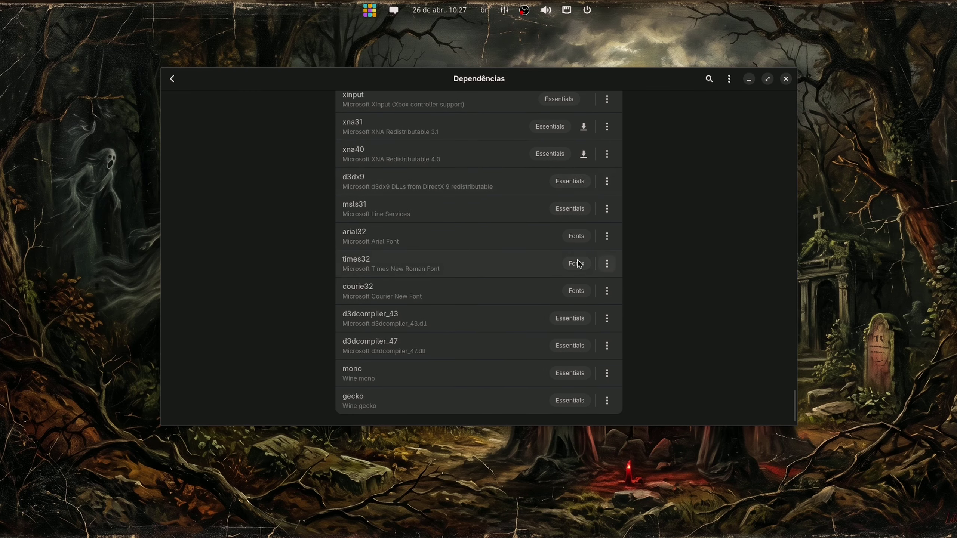
{"action": "left_click", "coordinate": [172, 80]}
{"action": "left_click", "coordinate": [171, 79]}
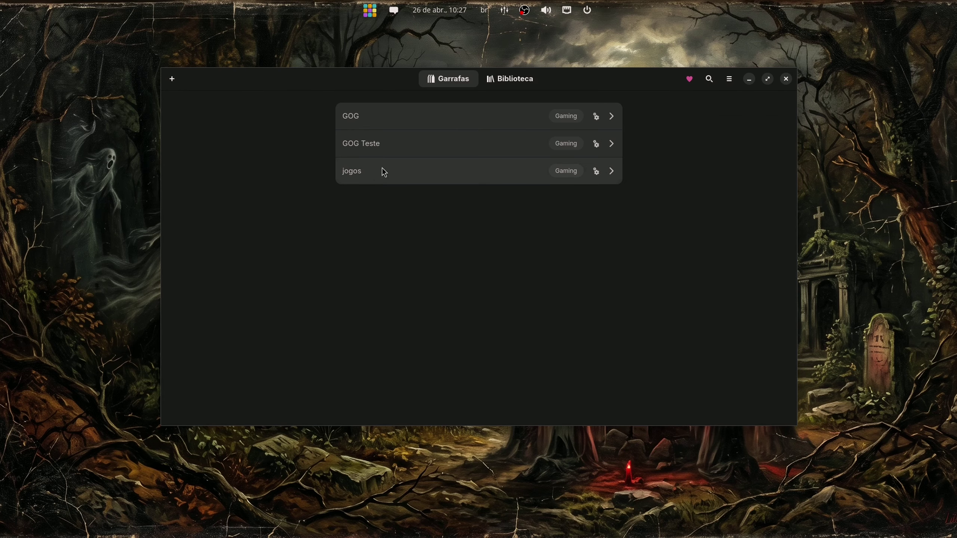
{"action": "left_click", "coordinate": [408, 141]}
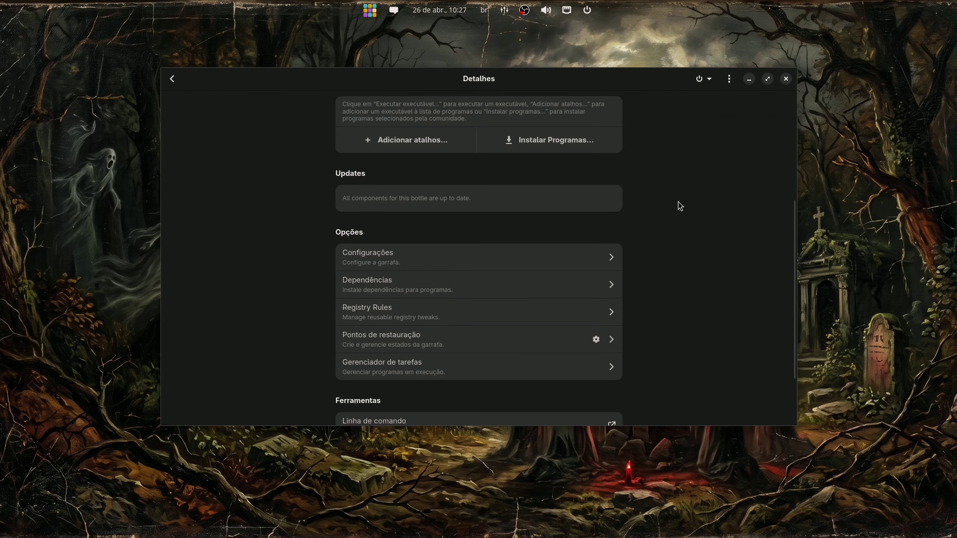
{"action": "left_click", "coordinate": [561, 287]}
{"action": "scroll", "coordinate": [647, 218], "scroll_direction": "up", "scroll_amount": 15}
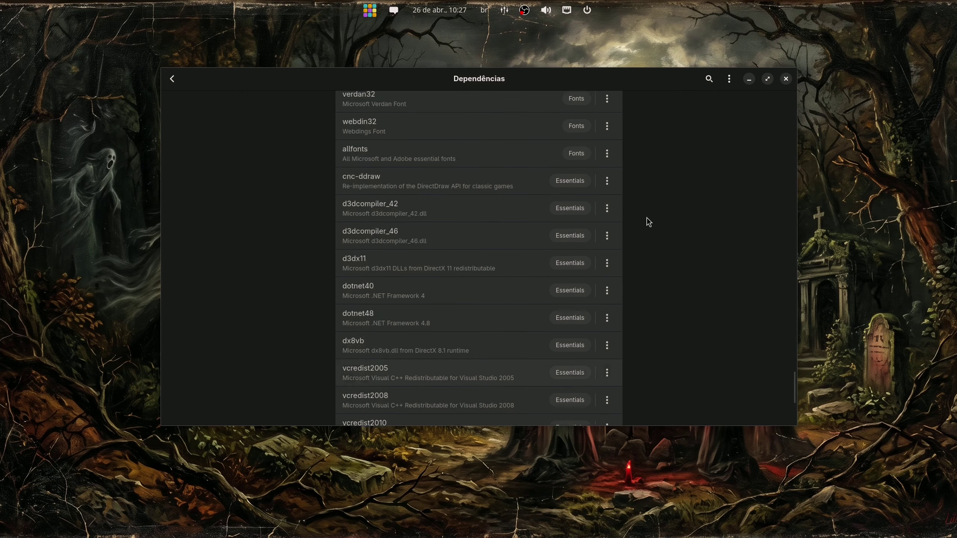
{"action": "scroll", "coordinate": [648, 219], "scroll_direction": "up", "scroll_amount": 15}
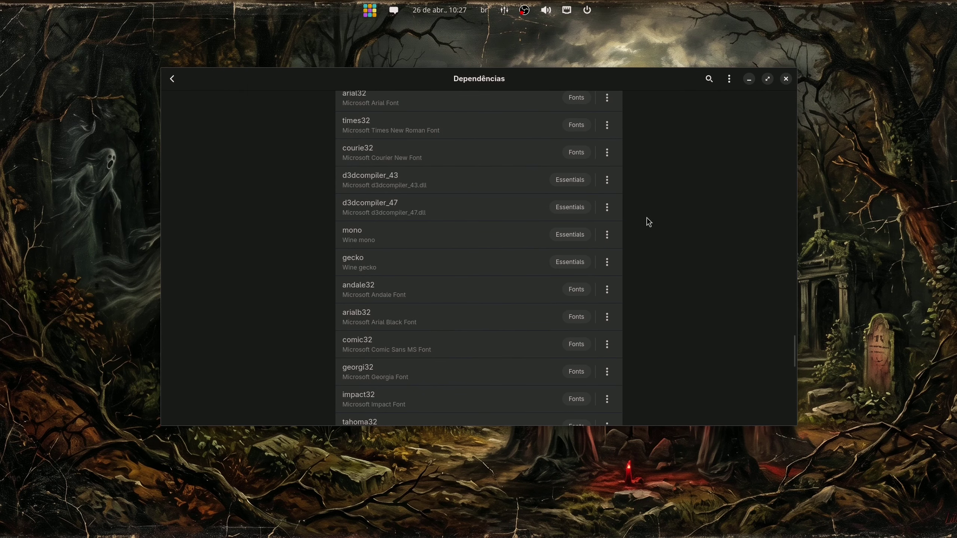
Examine the GOG Teste bottle's installed dependencies, from d3dx9 and msls31 through the d3dcompiler, mono and gecko entries.
{"action": "scroll", "coordinate": [648, 222], "scroll_direction": "down", "scroll_amount": 5}
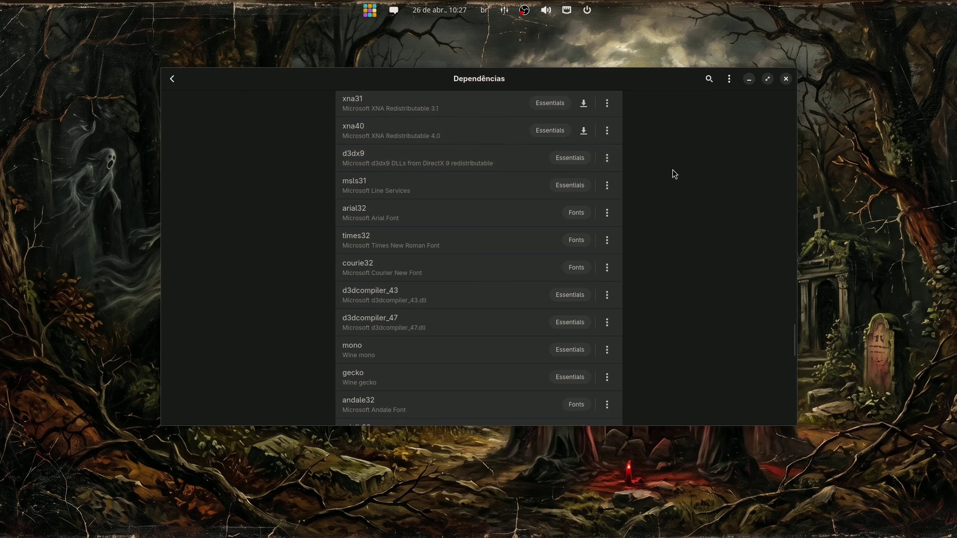
{"action": "scroll", "coordinate": [673, 170], "scroll_direction": "down", "scroll_amount": 2}
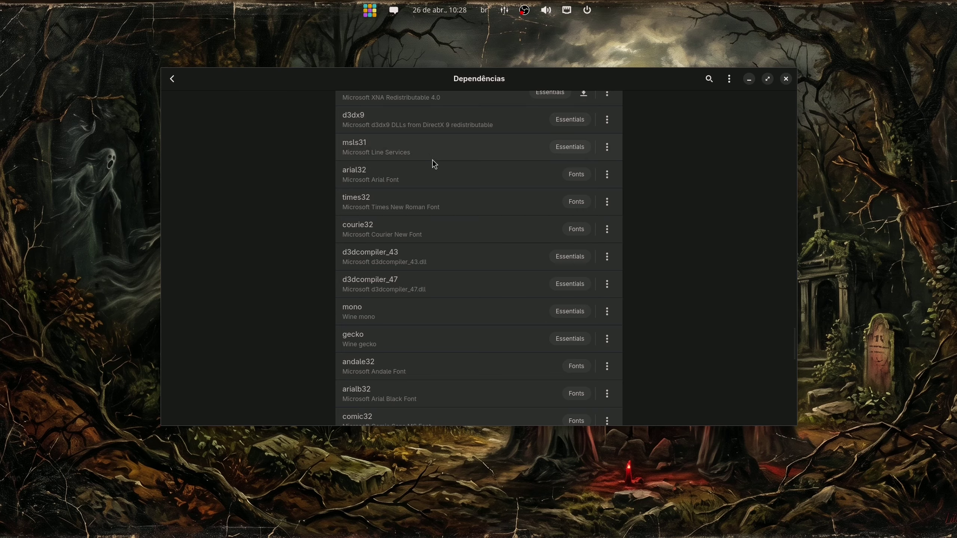
{"action": "scroll", "coordinate": [438, 185], "scroll_direction": "down", "scroll_amount": 3}
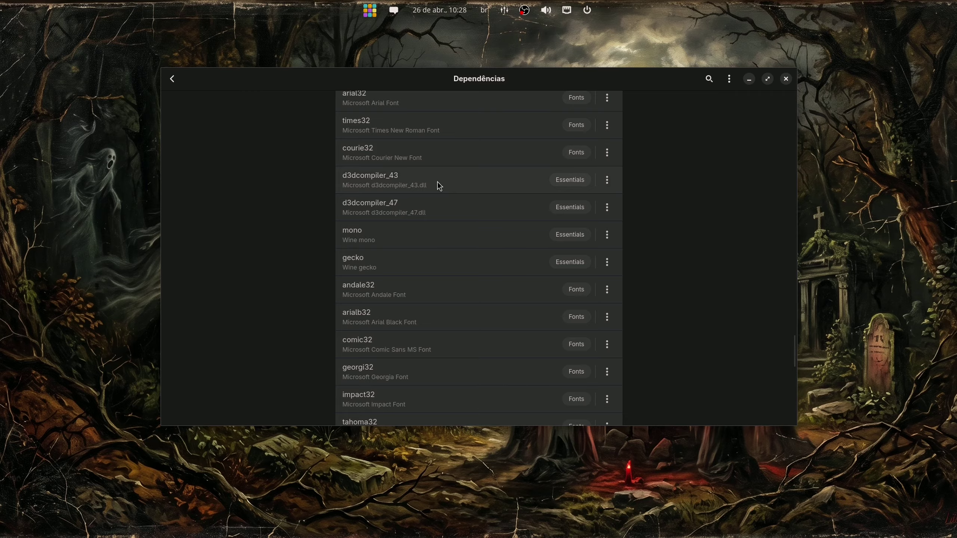
{"action": "scroll", "coordinate": [431, 204], "scroll_direction": "down", "scroll_amount": 1}
{"action": "scroll", "coordinate": [431, 204], "scroll_direction": "down", "scroll_amount": 6}
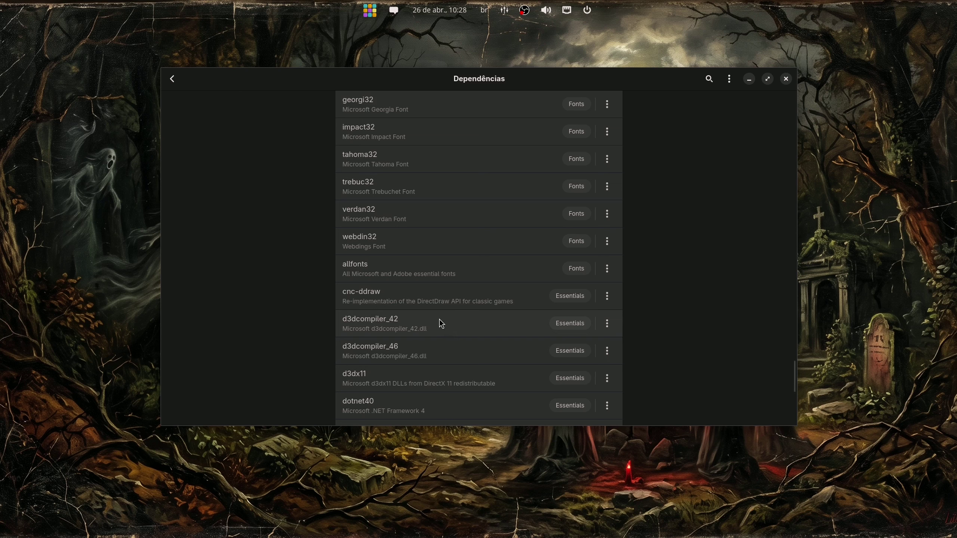
{"action": "scroll", "coordinate": [440, 319], "scroll_direction": "up", "scroll_amount": 10}
{"action": "scroll", "coordinate": [443, 267], "scroll_direction": "up", "scroll_amount": 4}
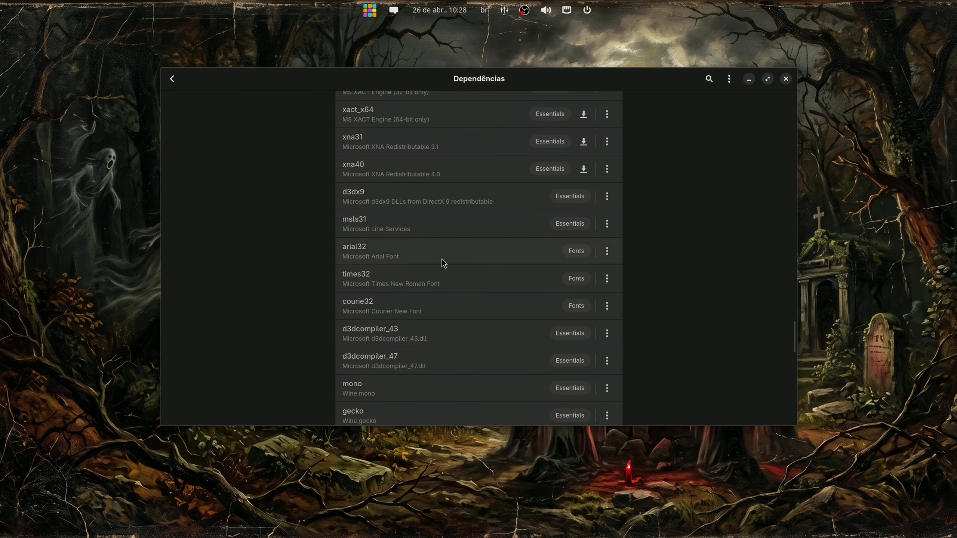
{"action": "scroll", "coordinate": [444, 263], "scroll_direction": "down", "scroll_amount": 1}
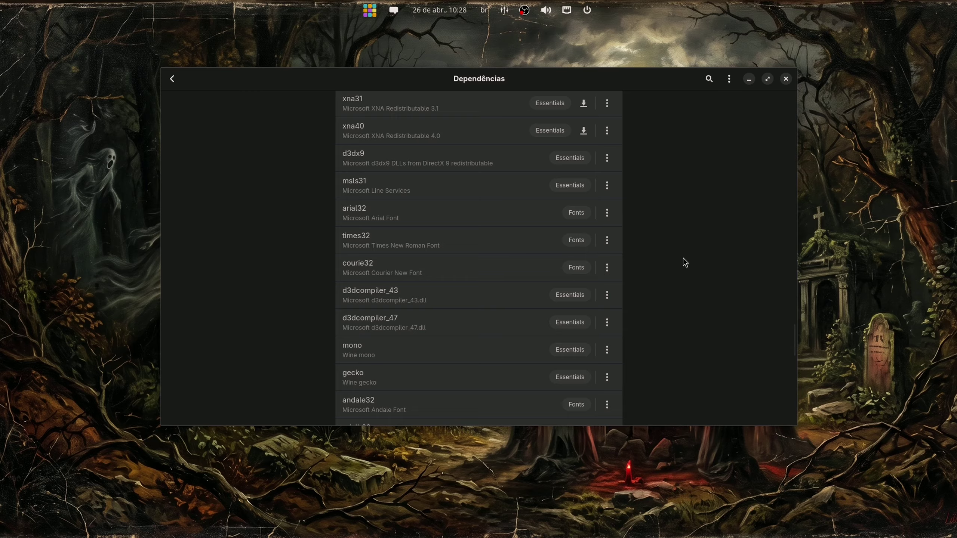
{"action": "left_click_drag", "start_coordinate": [792, 332], "coordinate": [792, 329]}
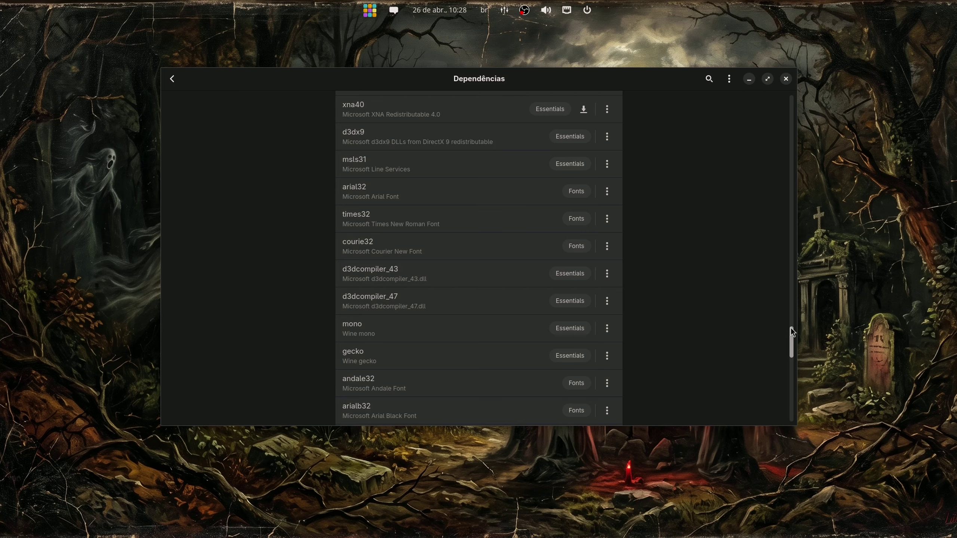
{"action": "scroll", "coordinate": [721, 312], "scroll_direction": "down", "scroll_amount": 1}
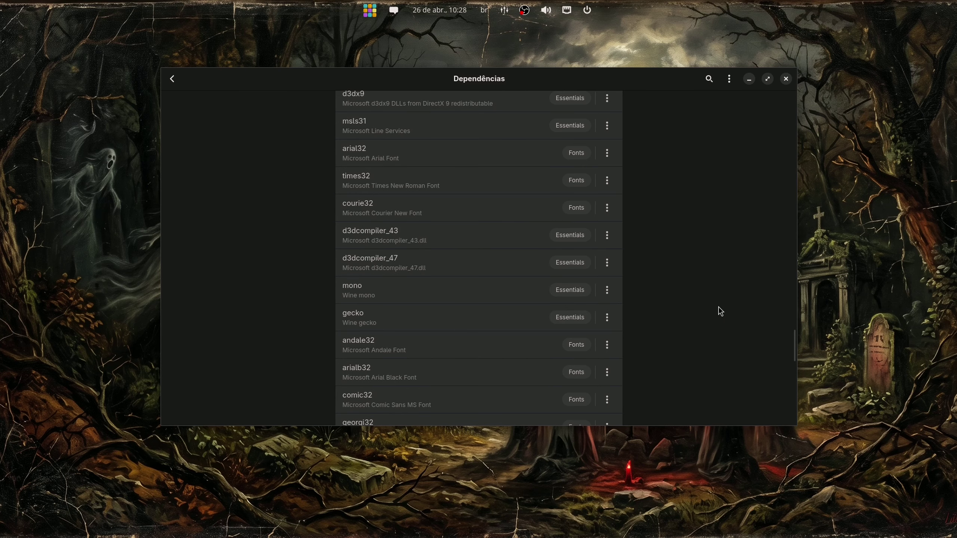
Examine the remaining installed dependencies, from the Microsoft fonts through cnc-ddraw, d3dx11 and .NET to the Visual C++ redistributables and xinput.
{"action": "scroll", "coordinate": [720, 311], "scroll_direction": "down", "scroll_amount": 3}
{"action": "scroll", "coordinate": [720, 312], "scroll_direction": "down", "scroll_amount": 1}
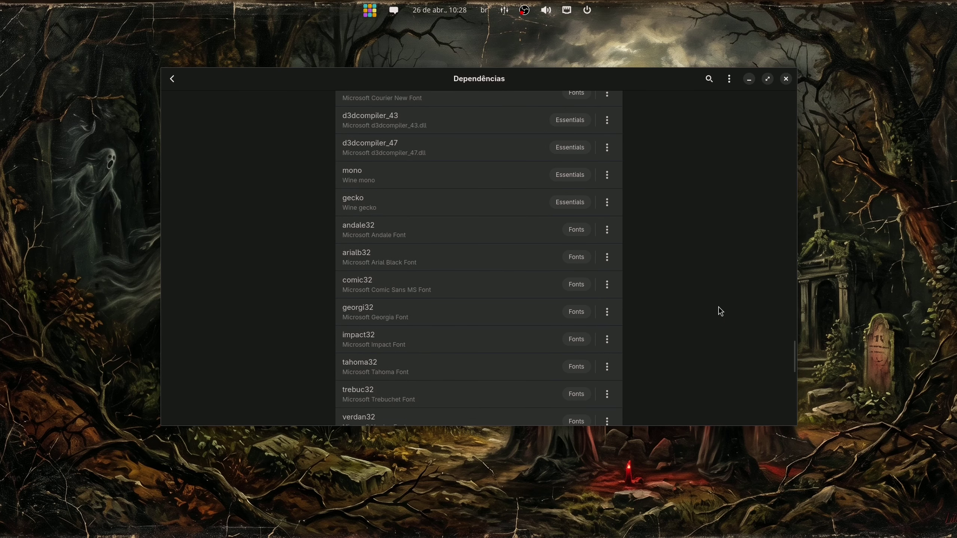
{"action": "scroll", "coordinate": [721, 312], "scroll_direction": "down", "scroll_amount": 1}
{"action": "scroll", "coordinate": [720, 310], "scroll_direction": "down", "scroll_amount": 1}
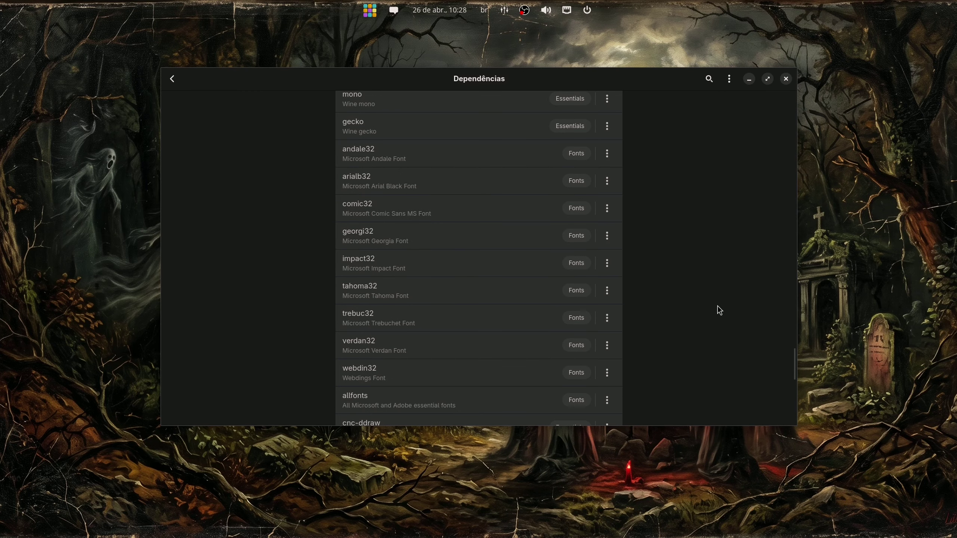
{"action": "scroll", "coordinate": [719, 308], "scroll_direction": "down", "scroll_amount": 1}
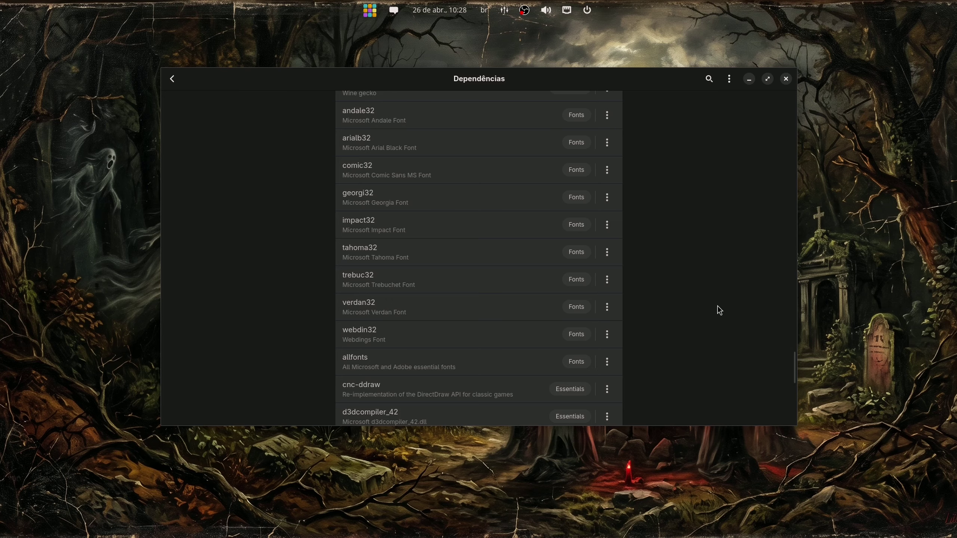
{"action": "scroll", "coordinate": [718, 306], "scroll_direction": "down", "scroll_amount": 1}
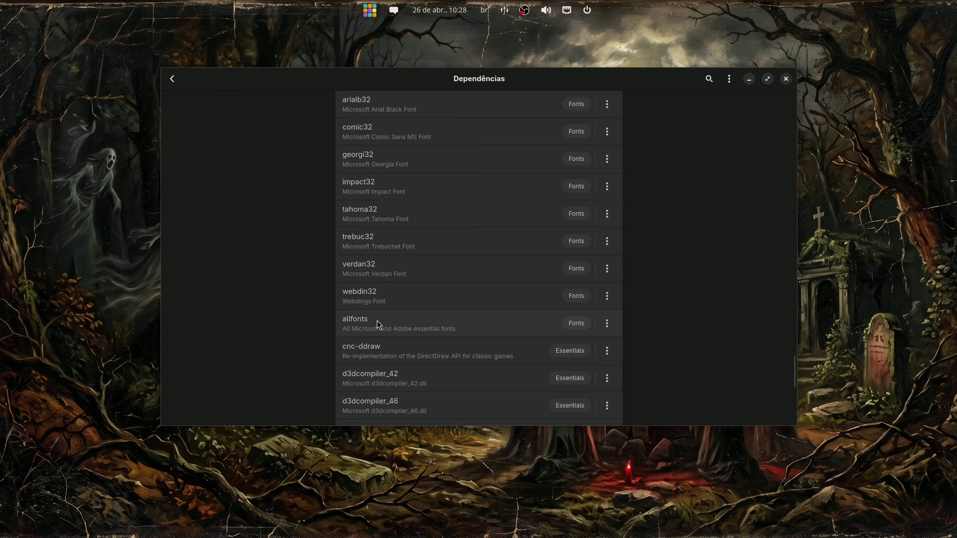
{"action": "scroll", "coordinate": [673, 295], "scroll_direction": "down", "scroll_amount": 1}
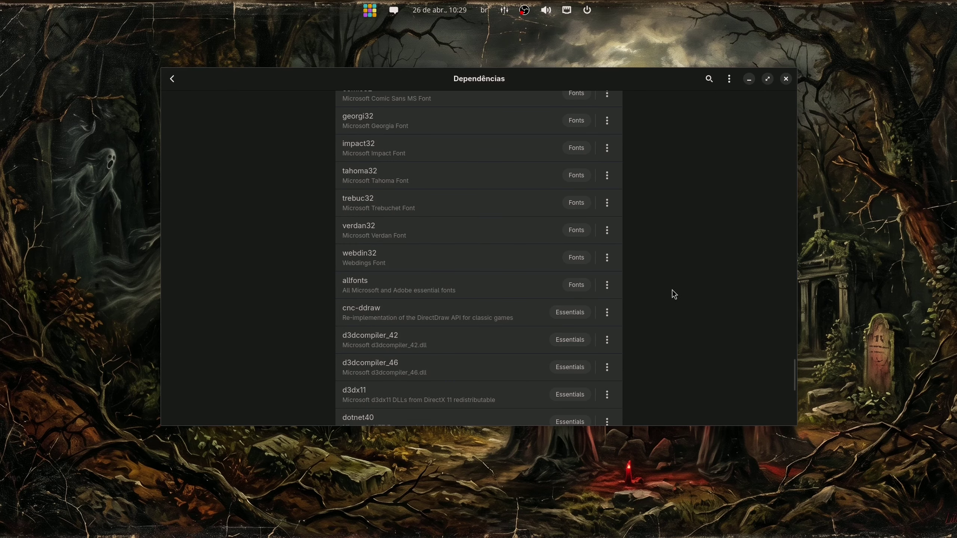
{"action": "scroll", "coordinate": [675, 295], "scroll_direction": "down", "scroll_amount": 1}
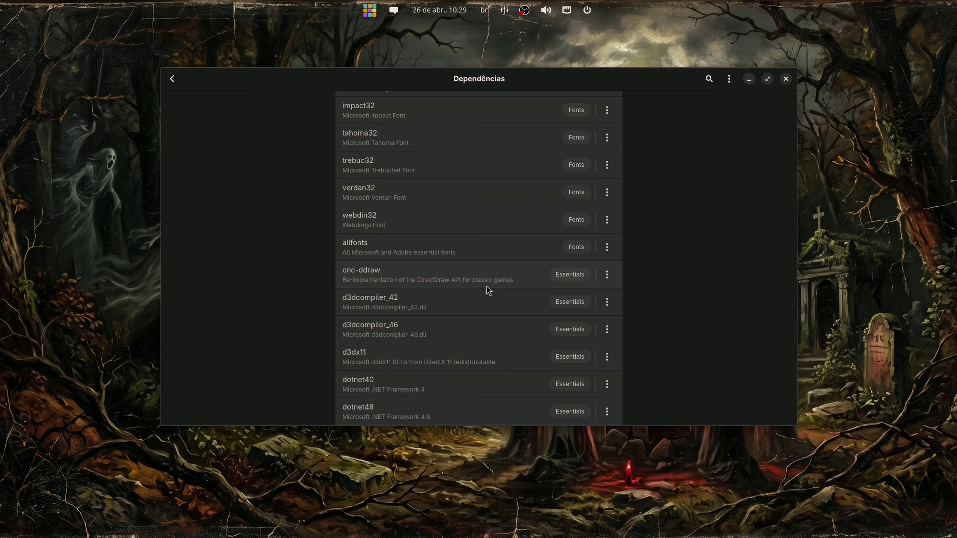
{"action": "scroll", "coordinate": [708, 273], "scroll_direction": "down", "scroll_amount": 2}
{"action": "scroll", "coordinate": [707, 273], "scroll_direction": "down", "scroll_amount": 2}
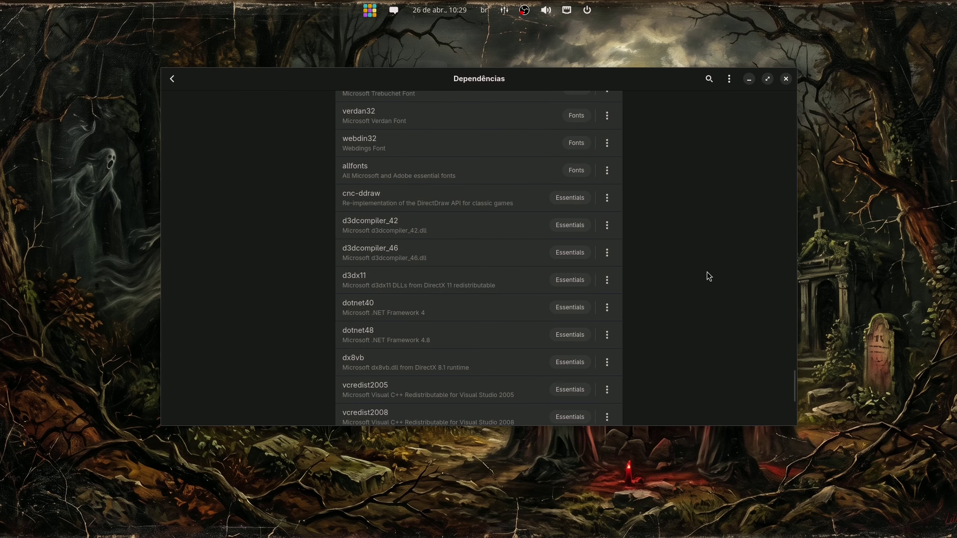
{"action": "scroll", "coordinate": [681, 272], "scroll_direction": "down", "scroll_amount": 2}
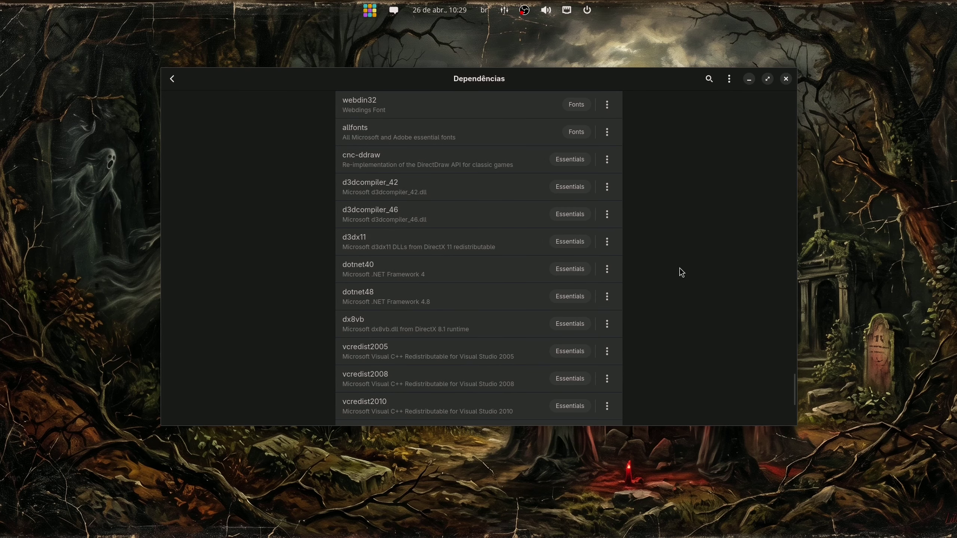
{"action": "scroll", "coordinate": [681, 280], "scroll_direction": "down", "scroll_amount": 2}
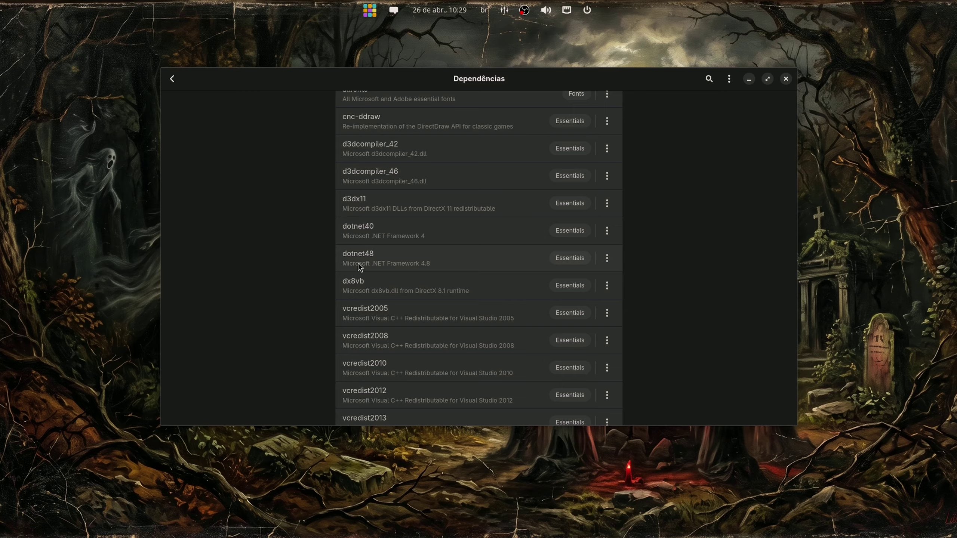
{"action": "scroll", "coordinate": [411, 269], "scroll_direction": "down", "scroll_amount": 4}
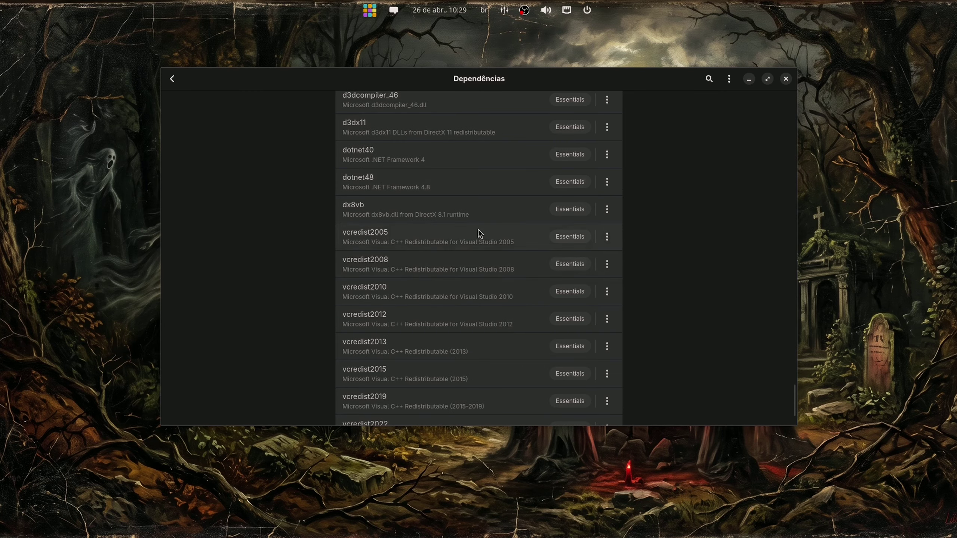
{"action": "scroll", "coordinate": [475, 221], "scroll_direction": "down", "scroll_amount": 3}
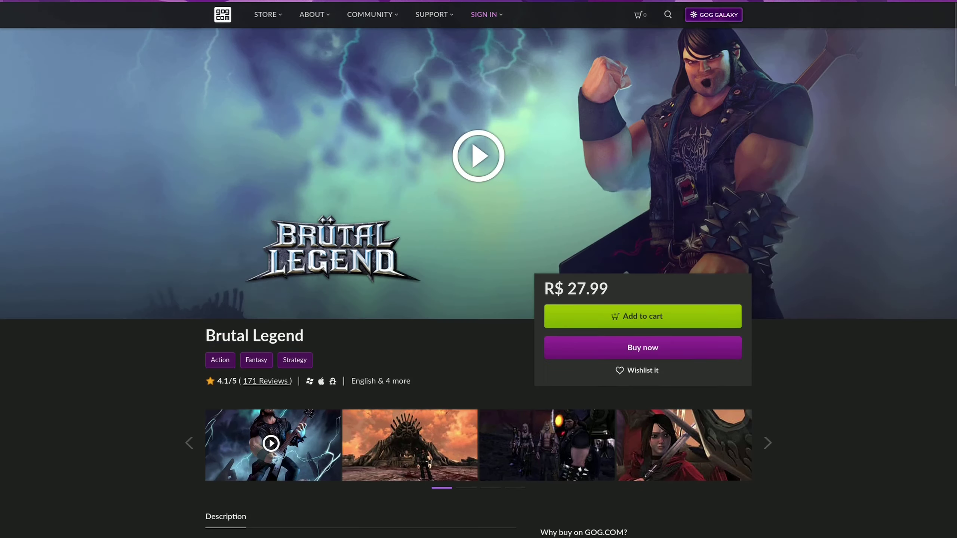
Switch to the Brutal Legend store page on GOG.com in the browser and read through its game information.
{"action": "scroll", "coordinate": [479, 282], "scroll_direction": "down", "scroll_amount": 5}
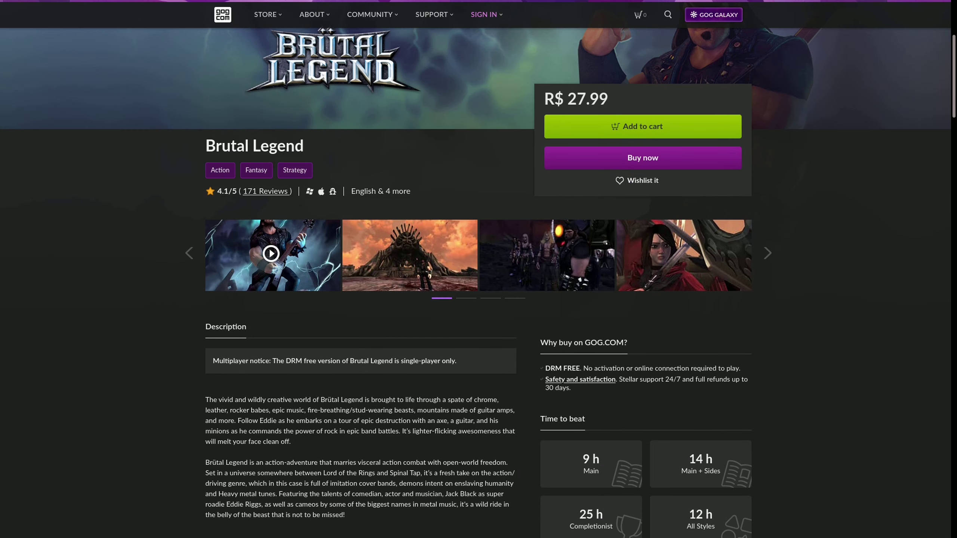
{"action": "scroll", "coordinate": [478, 282], "scroll_direction": "down", "scroll_amount": 6}
{"action": "scroll", "coordinate": [478, 282], "scroll_direction": "down", "scroll_amount": 5}
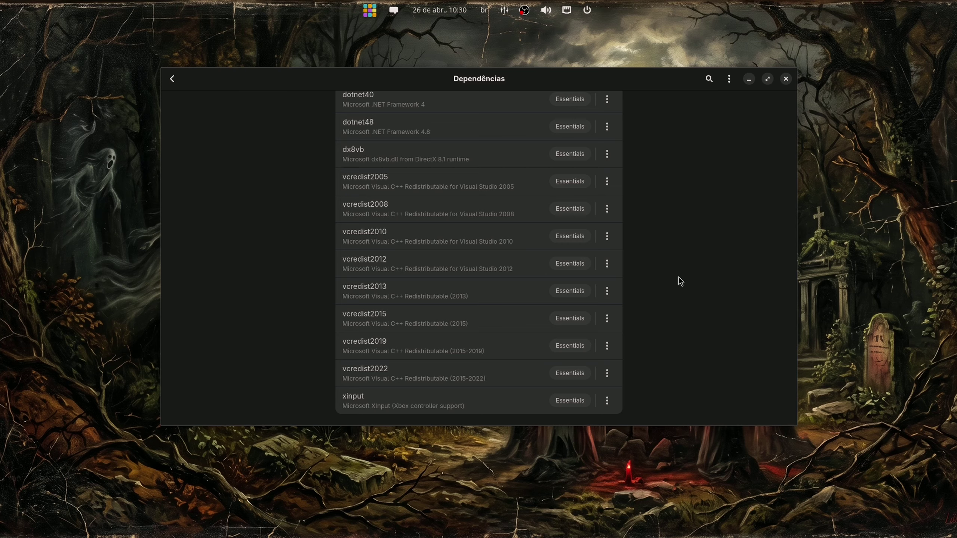
Return from the dependency list to the GOG Teste details page, view the executable selection dialog and cancel it.
{"action": "scroll", "coordinate": [681, 281], "scroll_direction": "up", "scroll_amount": 3}
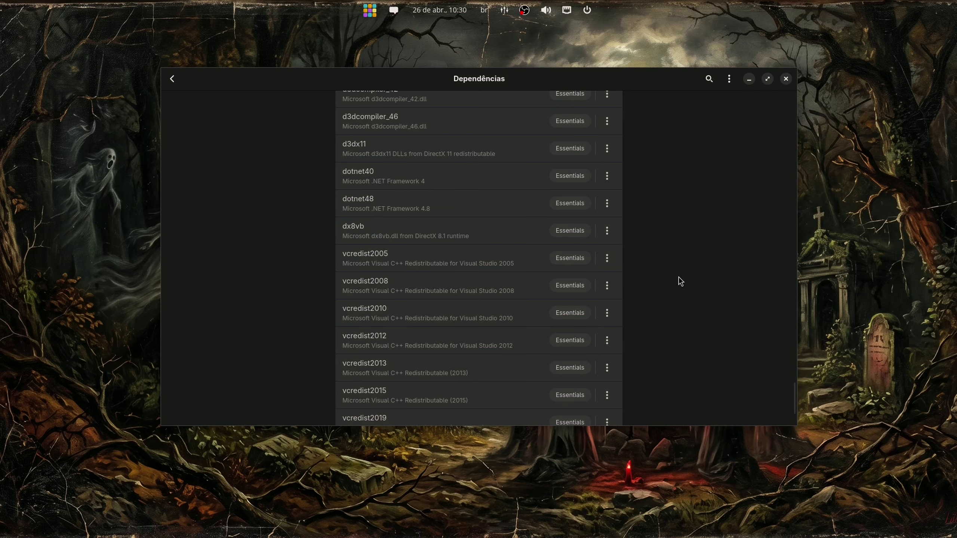
{"action": "scroll", "coordinate": [304, 205], "scroll_direction": "up", "scroll_amount": 5}
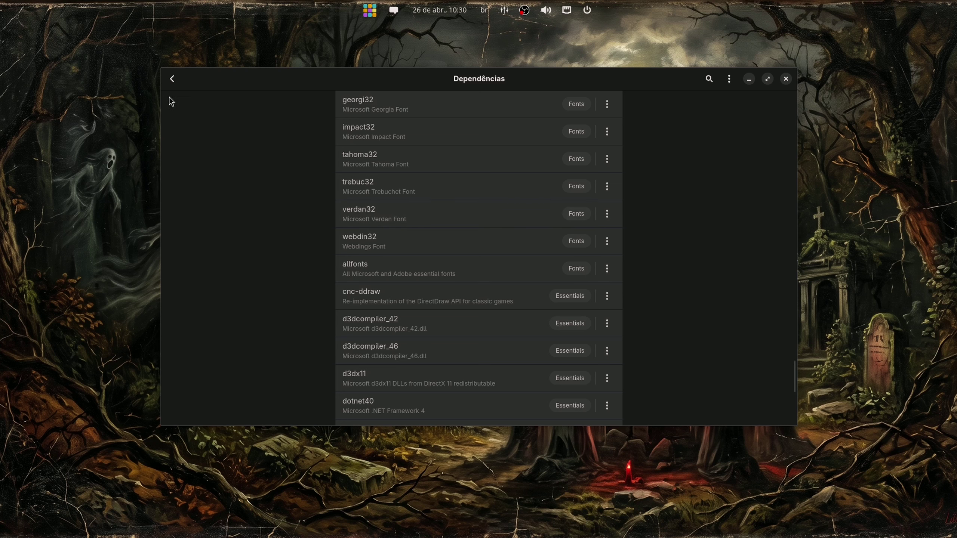
{"action": "left_click", "coordinate": [173, 79]}
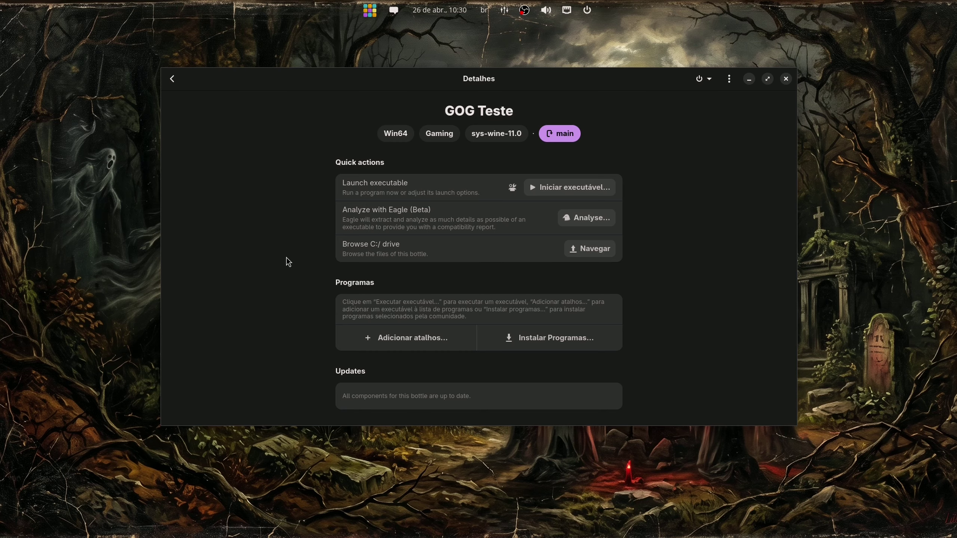
{"action": "left_click", "coordinate": [574, 183]}
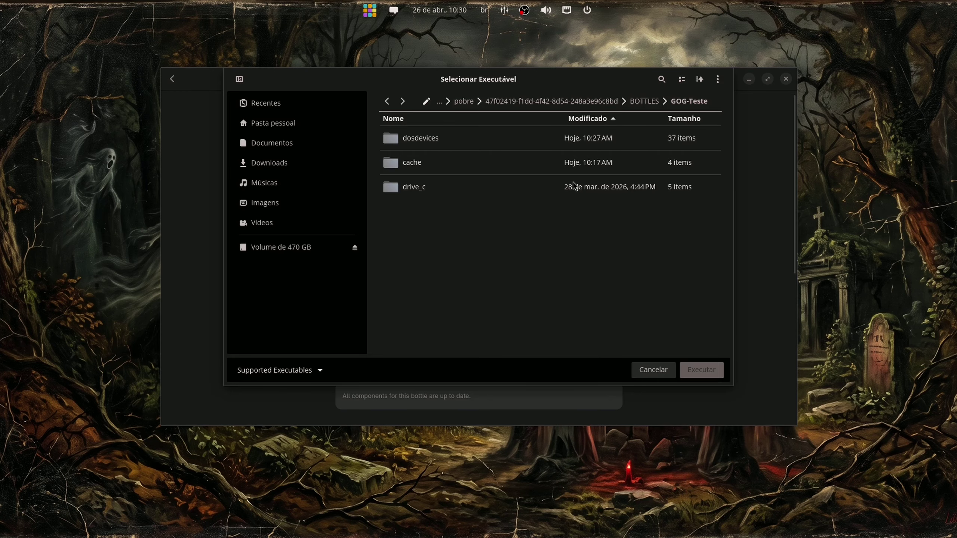
{"action": "left_click", "coordinate": [646, 366]}
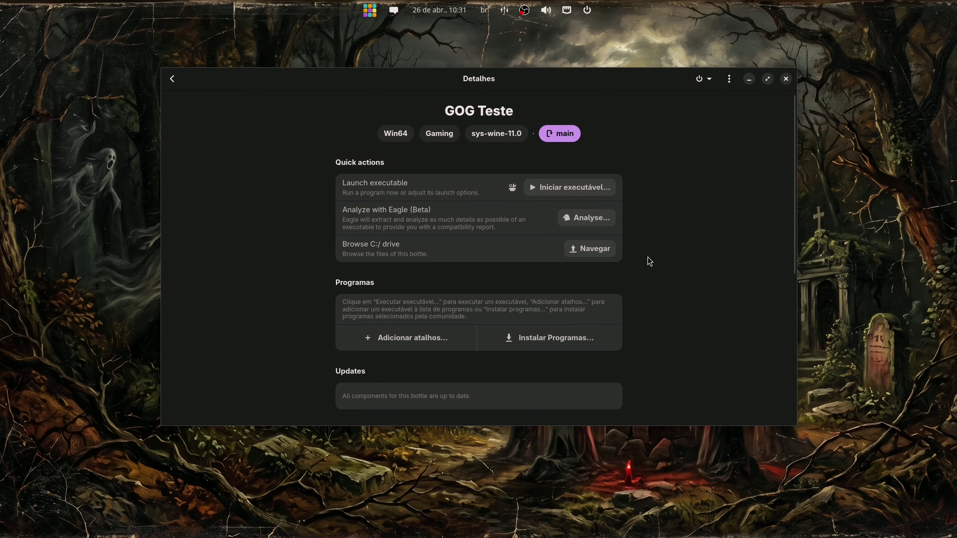
Review the GOG Teste bottle's actions and options, return to the bottle list and reopen GOG Teste.
{"action": "scroll", "coordinate": [650, 261], "scroll_direction": "down", "scroll_amount": 2}
{"action": "scroll", "coordinate": [651, 261], "scroll_direction": "down", "scroll_amount": 2}
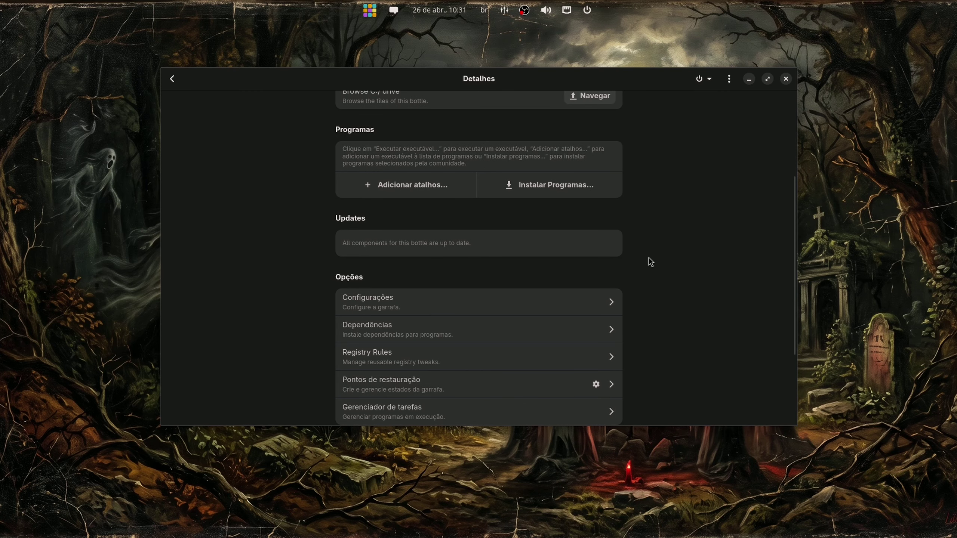
{"action": "scroll", "coordinate": [639, 185], "scroll_direction": "up", "scroll_amount": 2}
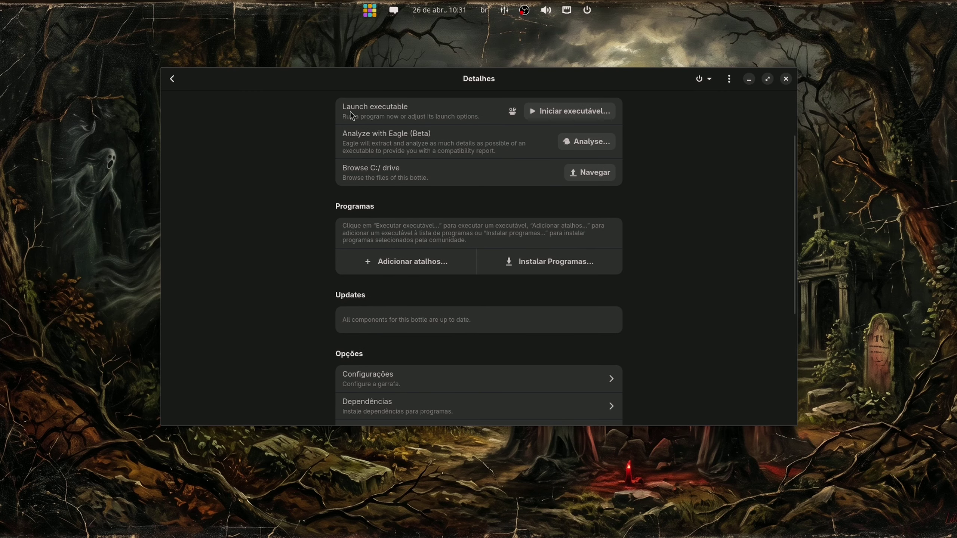
{"action": "left_click", "coordinate": [172, 79]}
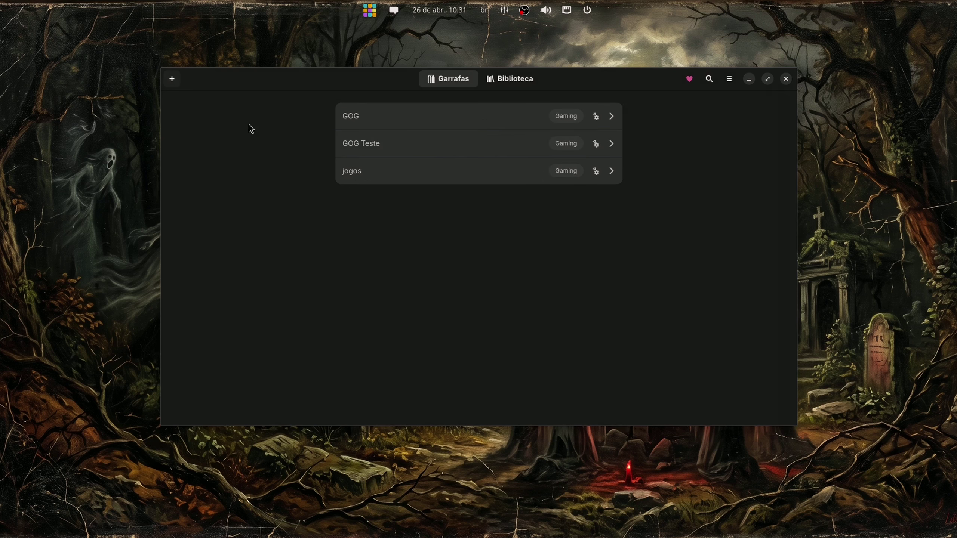
{"action": "left_click", "coordinate": [410, 149]}
{"action": "scroll", "coordinate": [686, 198], "scroll_direction": "down", "scroll_amount": 2}
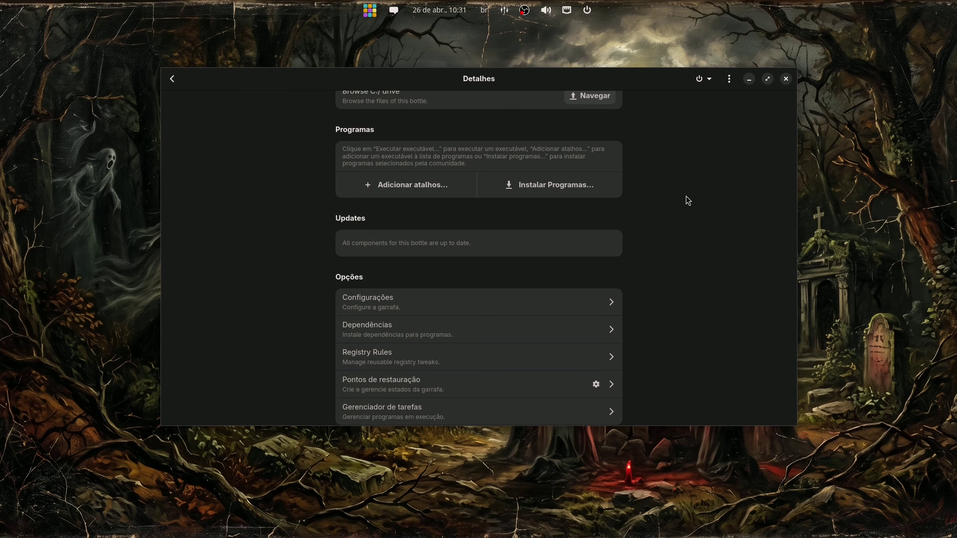
{"action": "scroll", "coordinate": [688, 200], "scroll_direction": "up", "scroll_amount": 4}
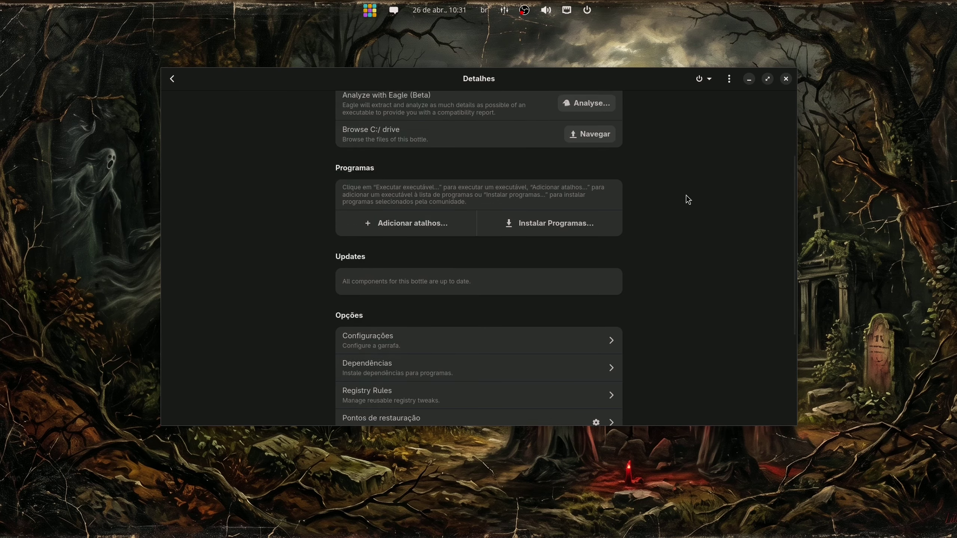
Browse the GOG Teste bottle's C:/ drive in the file manager, move that window aside and show the Downloads folder in a second window.
{"action": "left_click", "coordinate": [600, 171]}
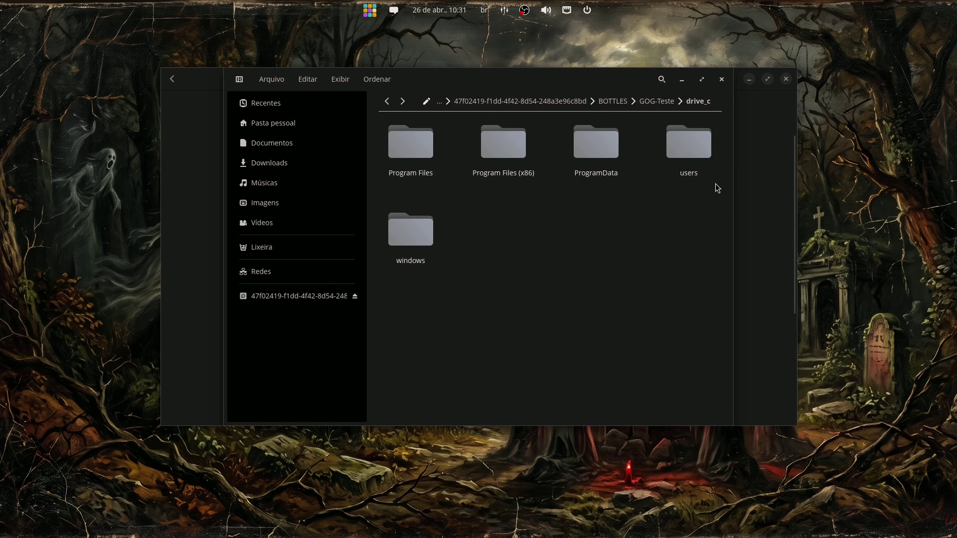
{"action": "left_click_drag", "start_coordinate": [566, 82], "coordinate": [668, 82]}
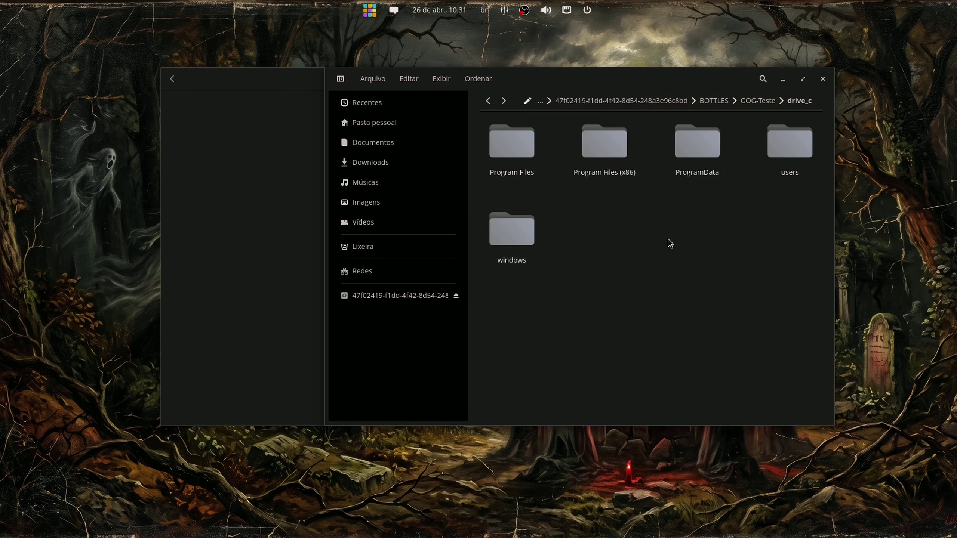
{"action": "key", "text": "super+f"}
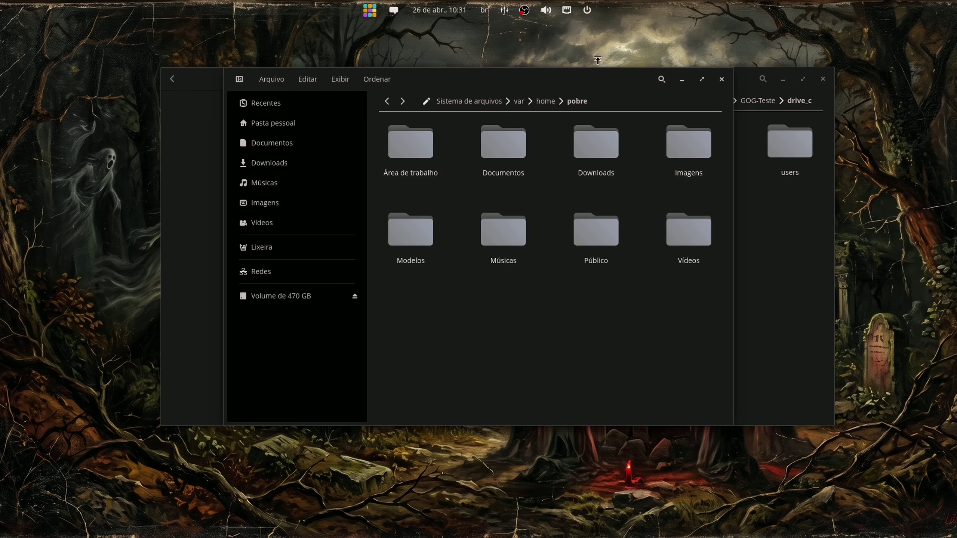
{"action": "left_click", "coordinate": [324, 163]}
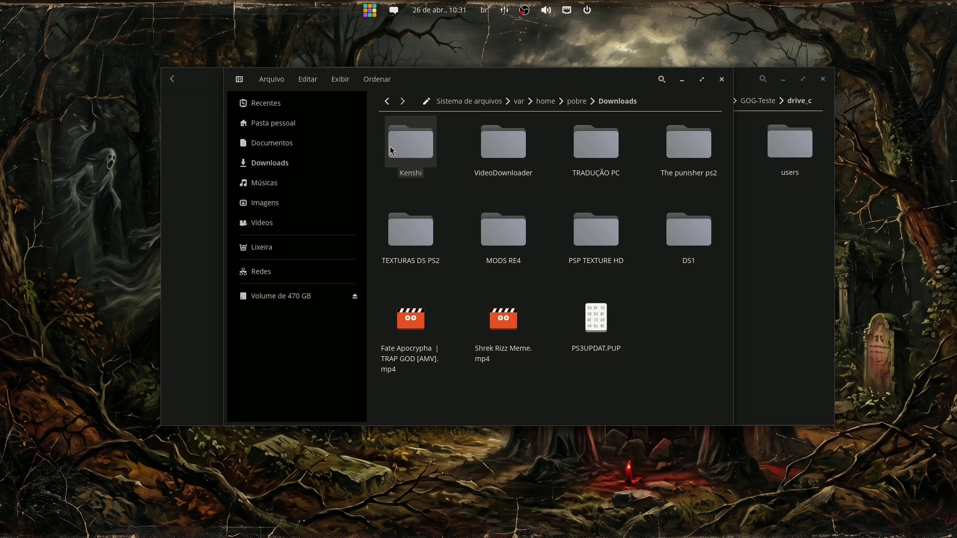
Open the Kenshi folder in Downloads and arrange its window and the bottle's drive_c window so both are accessible.
{"action": "double_click", "coordinate": [410, 145]}
{"action": "left_click_drag", "start_coordinate": [530, 95], "coordinate": [380, 81]}
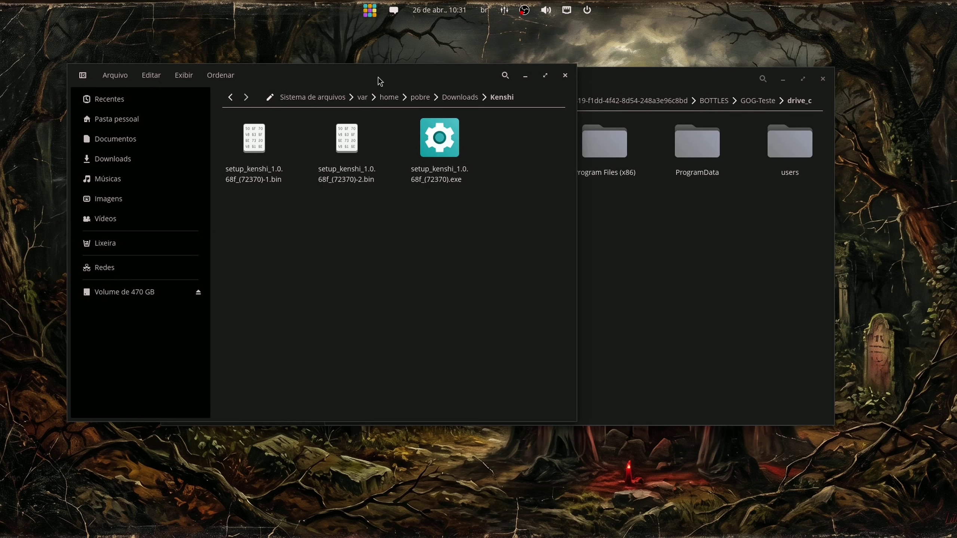
{"action": "left_click", "coordinate": [665, 88]}
{"action": "left_click_drag", "start_coordinate": [665, 88], "coordinate": [534, 221]}
{"action": "left_click_drag", "start_coordinate": [423, 71], "coordinate": [396, 38]}
{"action": "left_click", "coordinate": [602, 216]}
{"action": "left_click_drag", "start_coordinate": [602, 216], "coordinate": [657, 200]}
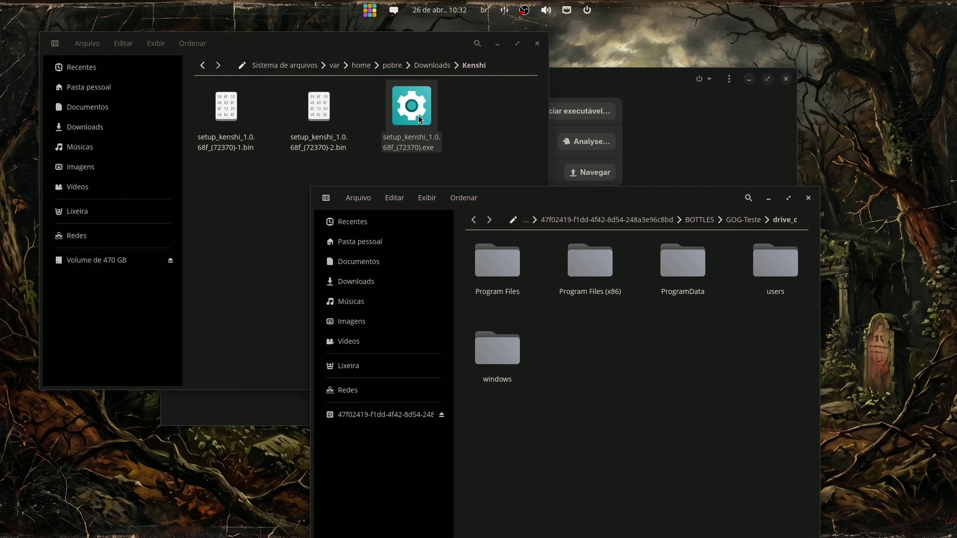
Copy the Kenshi folder from Downloads into the GOG-Teste bottle's drive_c/users/pobre/Downloads folder.
{"action": "left_click", "coordinate": [432, 66]}
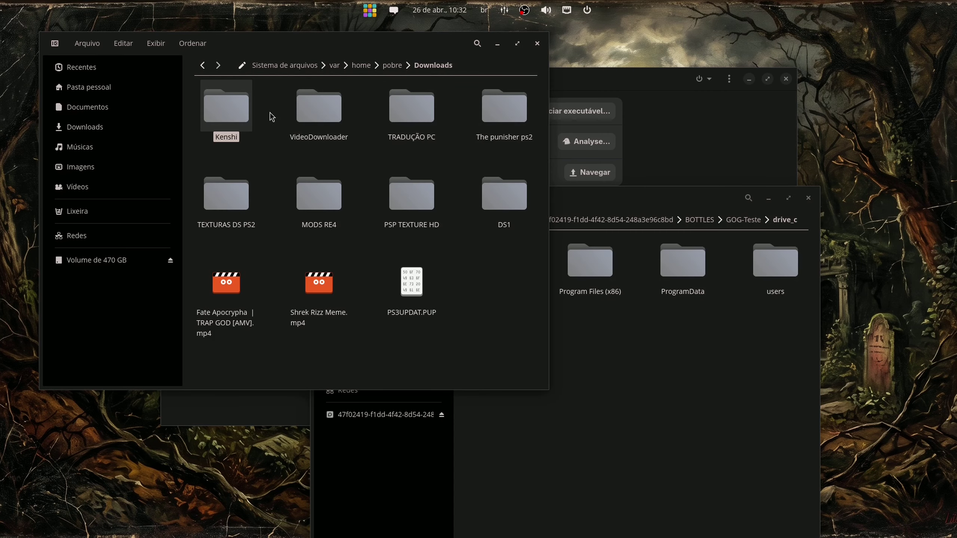
{"action": "right_click", "coordinate": [234, 118]}
{"action": "left_click", "coordinate": [315, 265]}
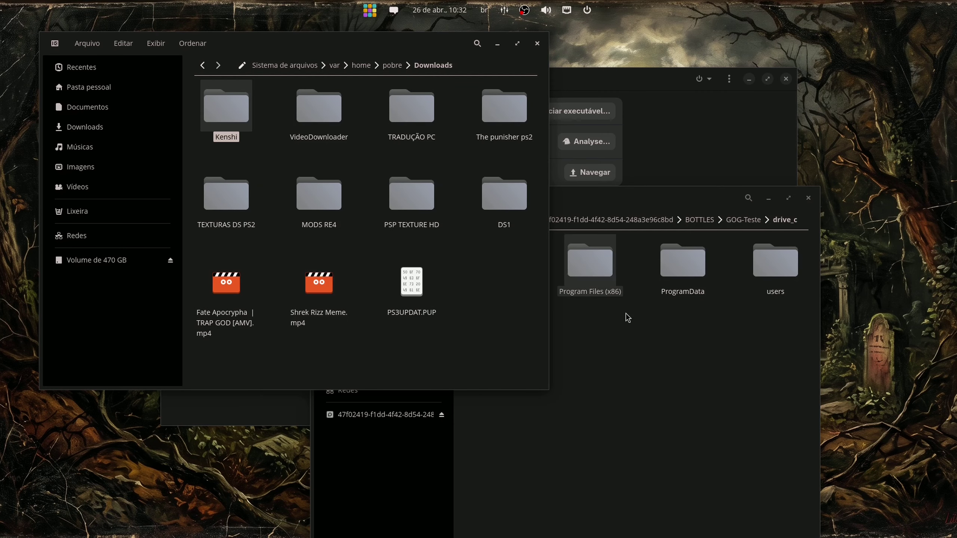
{"action": "left_click", "coordinate": [627, 317]}
{"action": "double_click", "coordinate": [763, 265]}
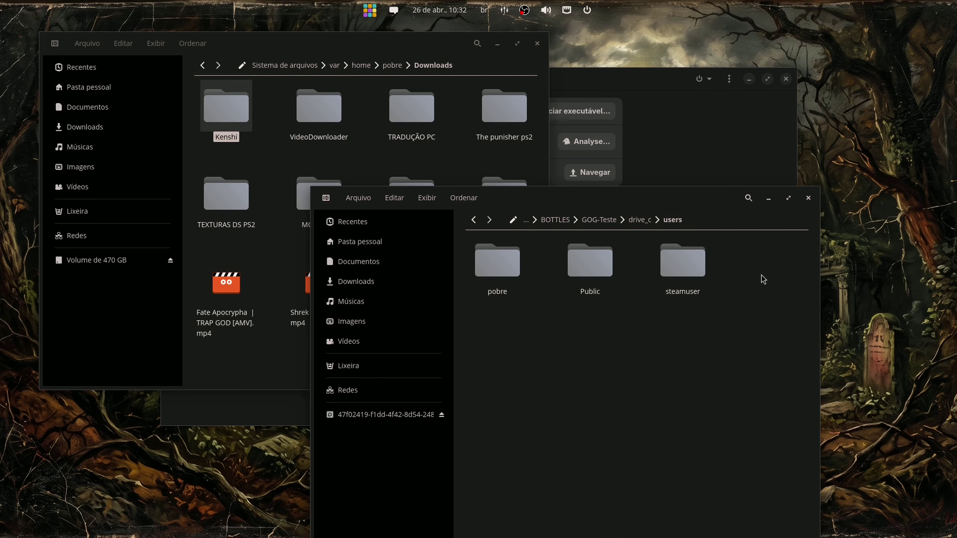
{"action": "double_click", "coordinate": [503, 281]}
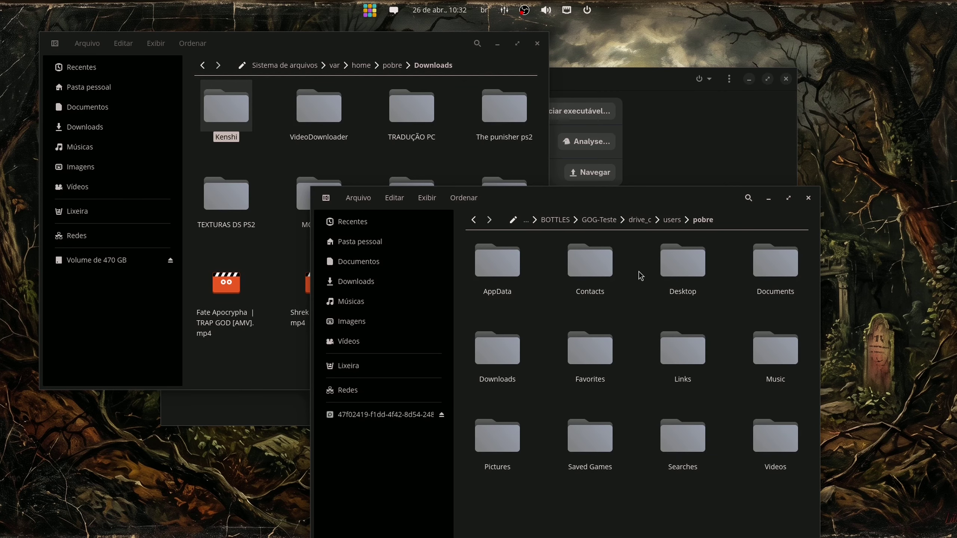
{"action": "double_click", "coordinate": [512, 347]}
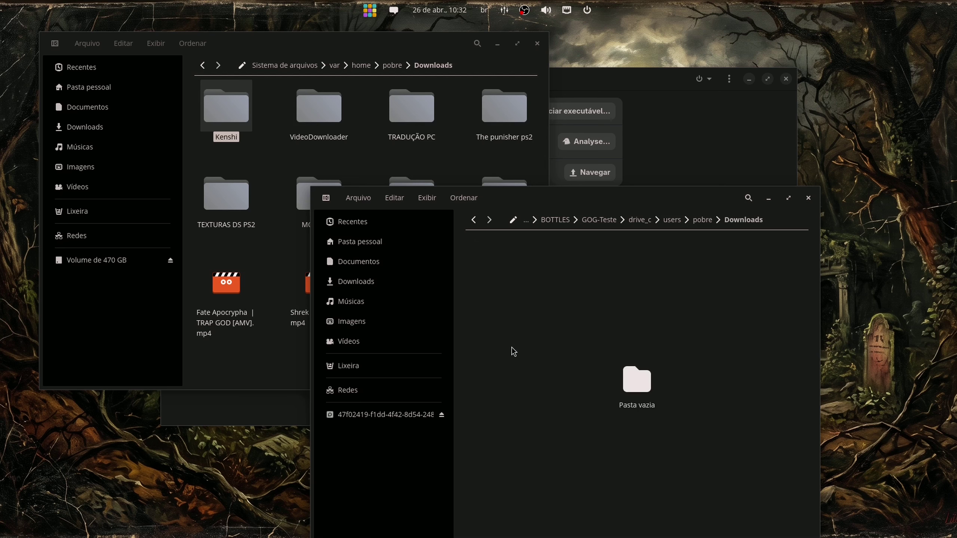
{"action": "right_click", "coordinate": [563, 297]}
{"action": "left_click", "coordinate": [640, 384]}
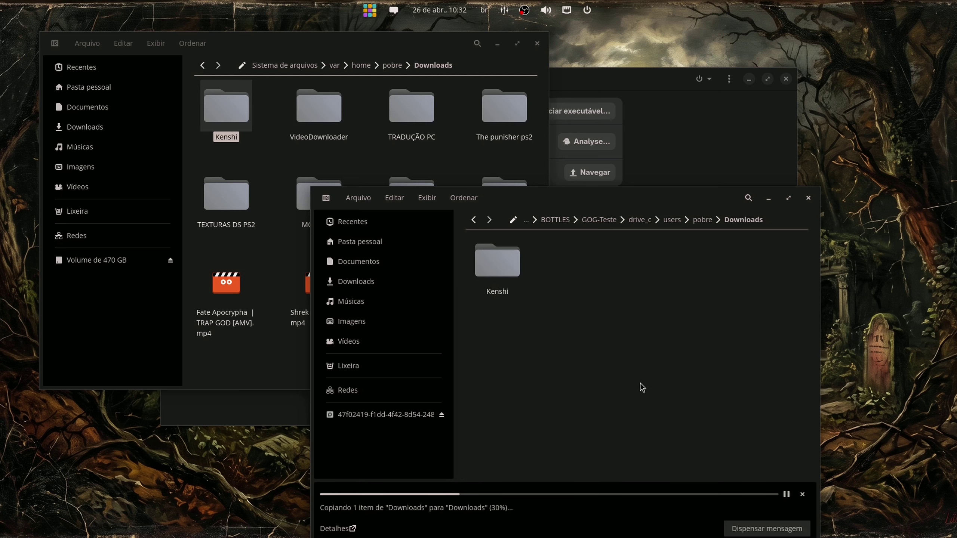
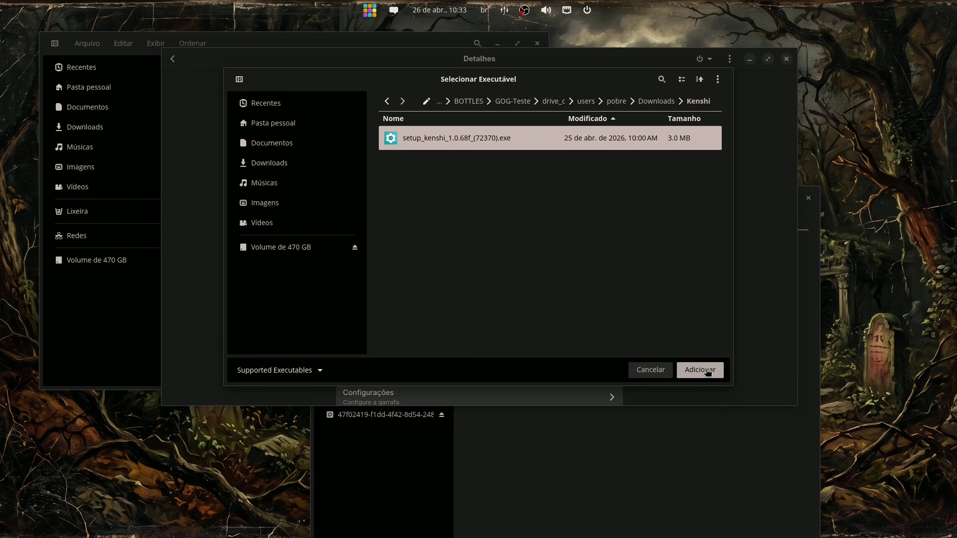
Add setup_kenshi_1.0.68f_(72370).exe to the GOG Teste bottle's programs and run it.
{"action": "left_click", "coordinate": [708, 368]}
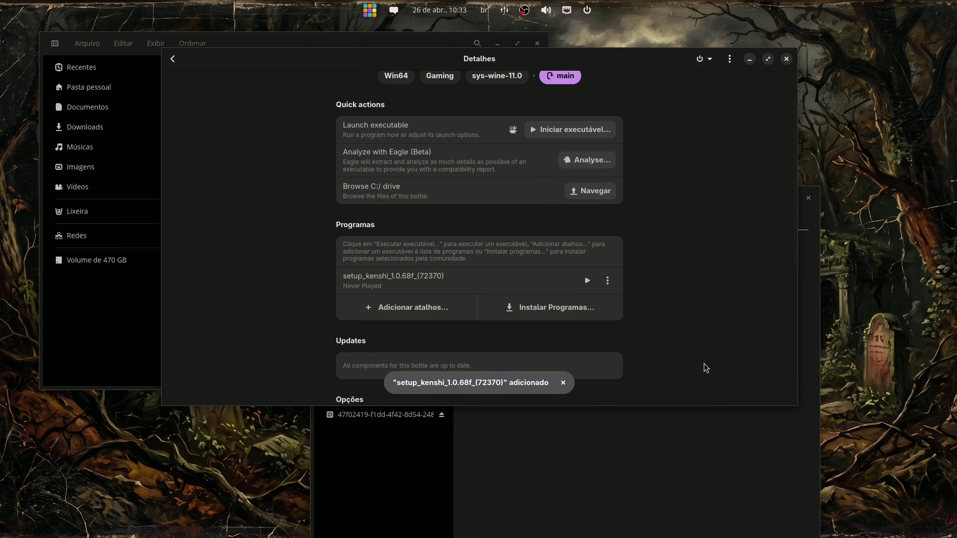
{"action": "scroll", "coordinate": [672, 251], "scroll_direction": "down", "scroll_amount": 3}
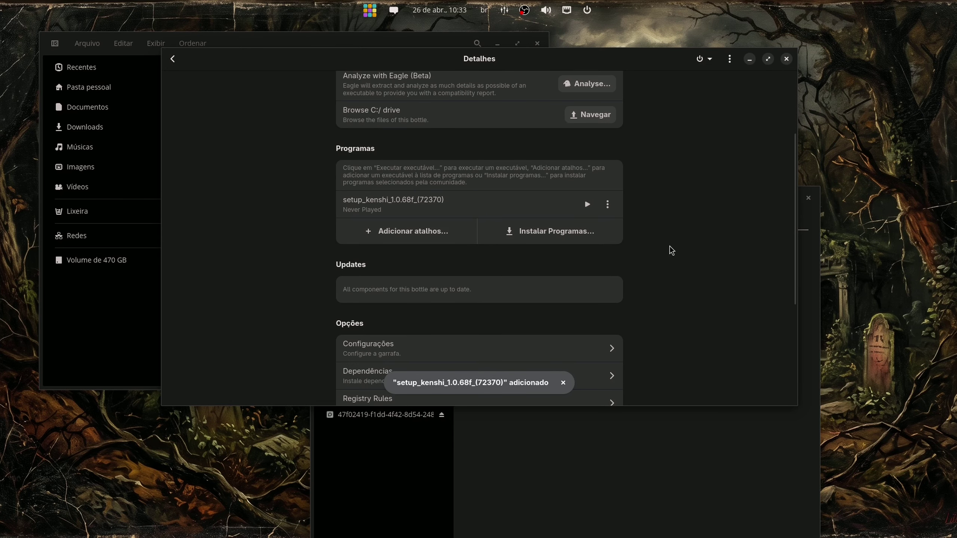
{"action": "left_click", "coordinate": [587, 204]}
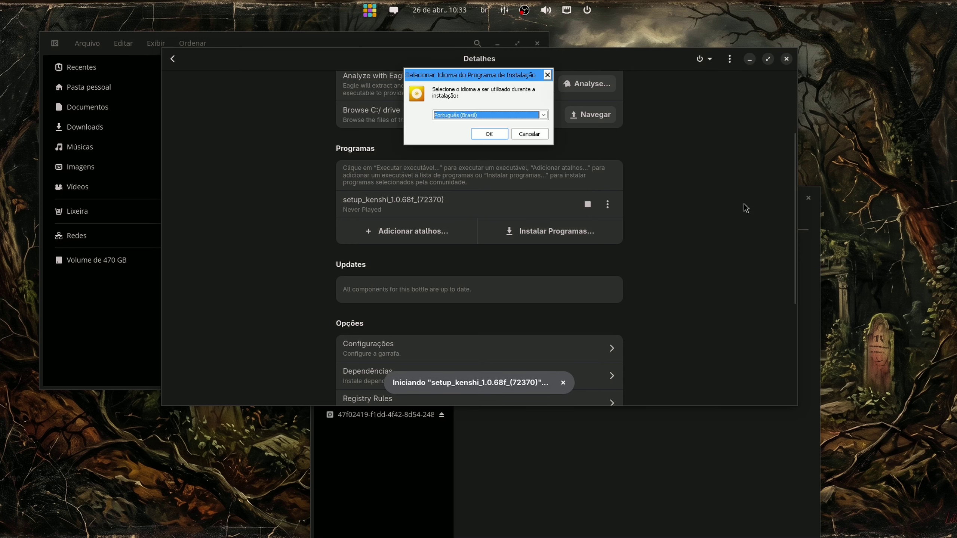
Install Kenshi in Português (Brasil) to C:\GOG Games\Kenshi, accepting the EULA, and exit the installer without starting the game.
{"action": "left_click", "coordinate": [489, 134]}
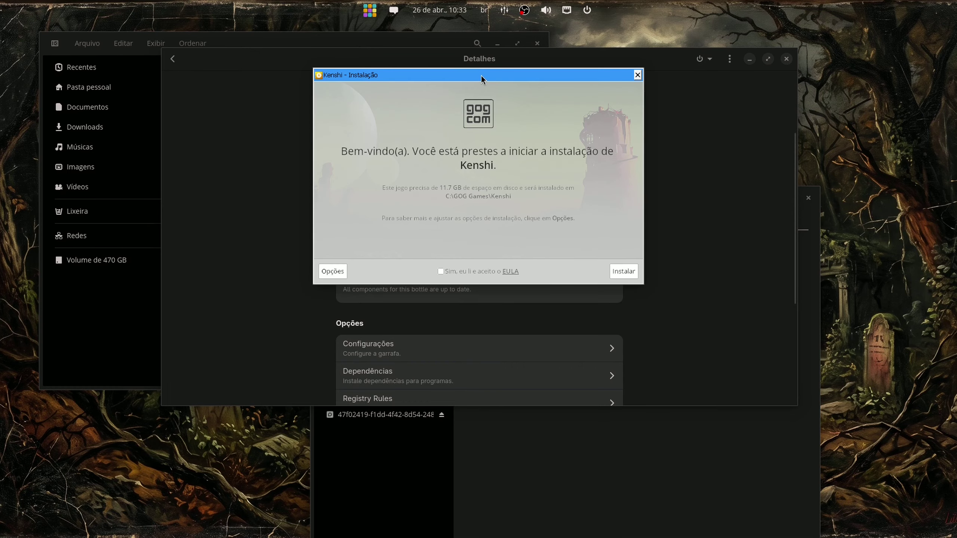
{"action": "left_click_drag", "start_coordinate": [481, 76], "coordinate": [581, 115]}
{"action": "left_click", "coordinate": [543, 312]}
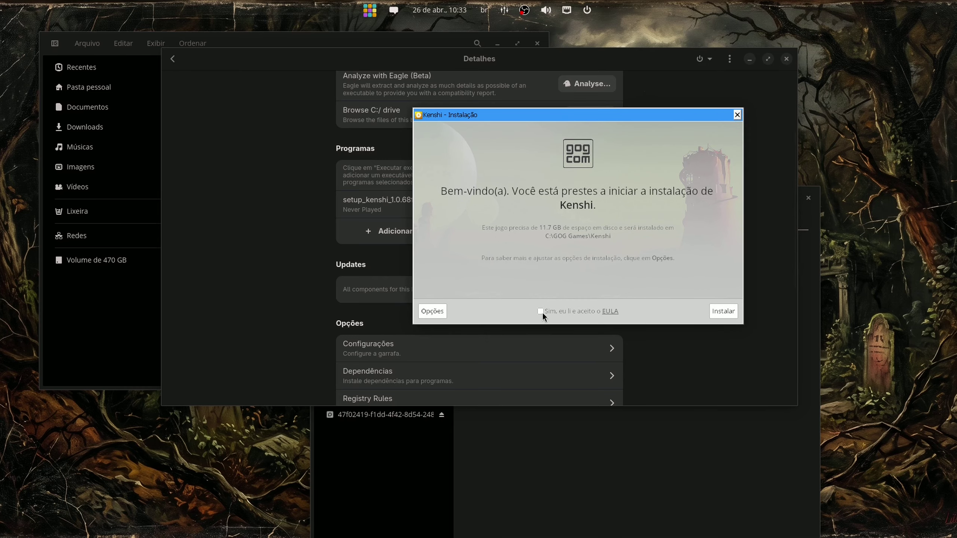
{"action": "left_click", "coordinate": [427, 313]}
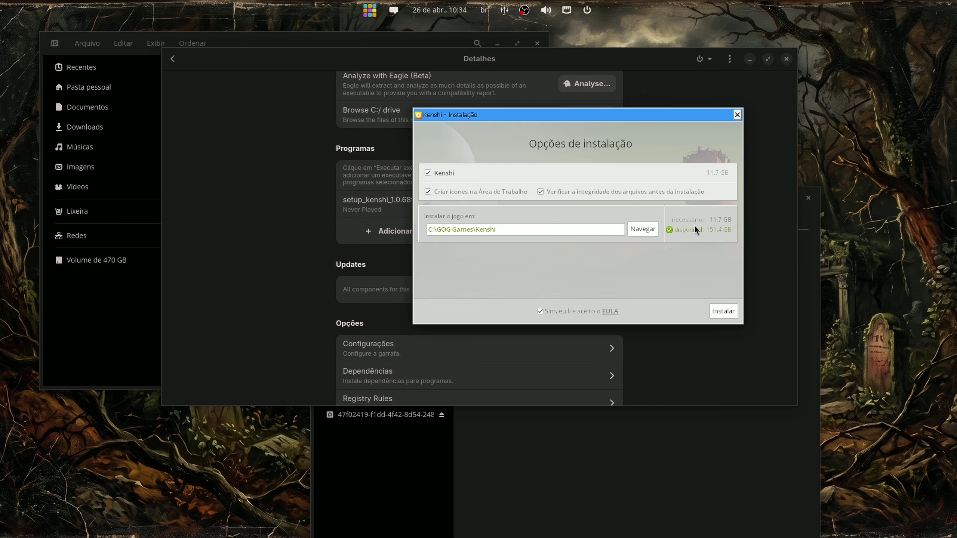
{"action": "left_click", "coordinate": [723, 311]}
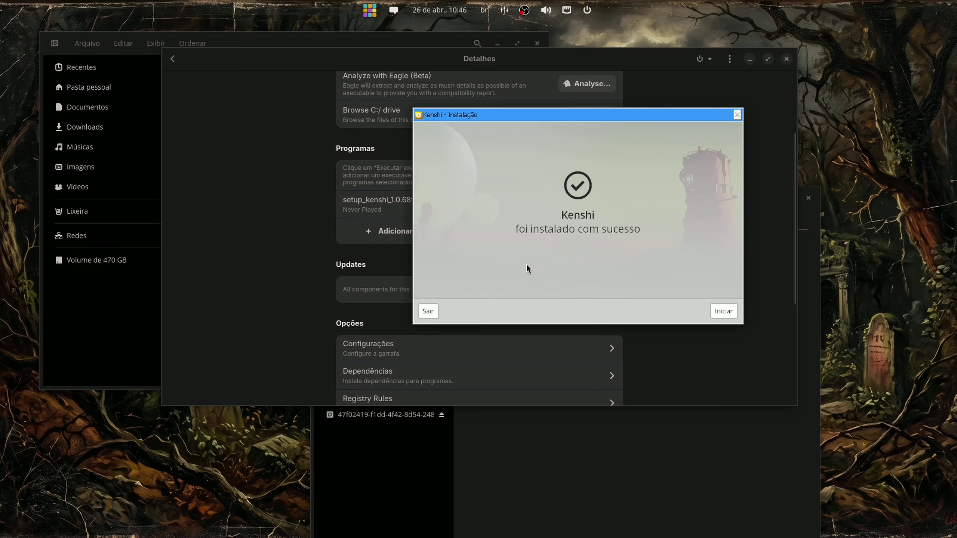
{"action": "left_click", "coordinate": [421, 311]}
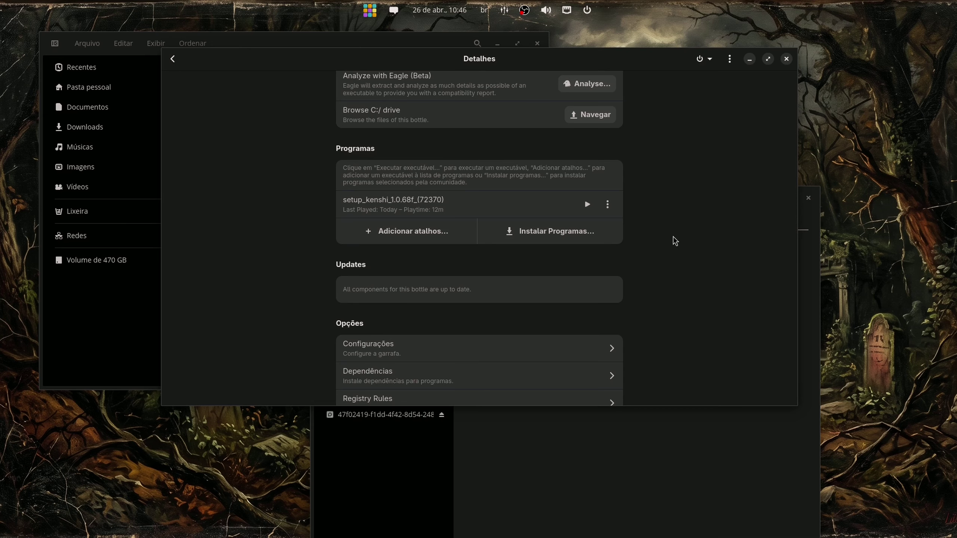
Review the GOG Teste bottle's dependency list and return to the details page.
{"action": "scroll", "coordinate": [675, 241], "scroll_direction": "down", "scroll_amount": 2}
{"action": "left_click", "coordinate": [562, 344]}
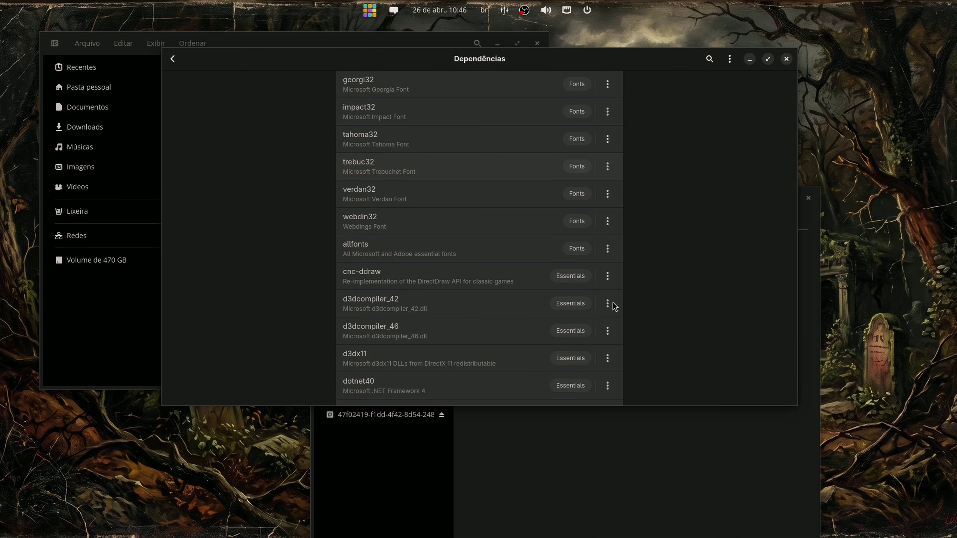
{"action": "left_click", "coordinate": [173, 59]}
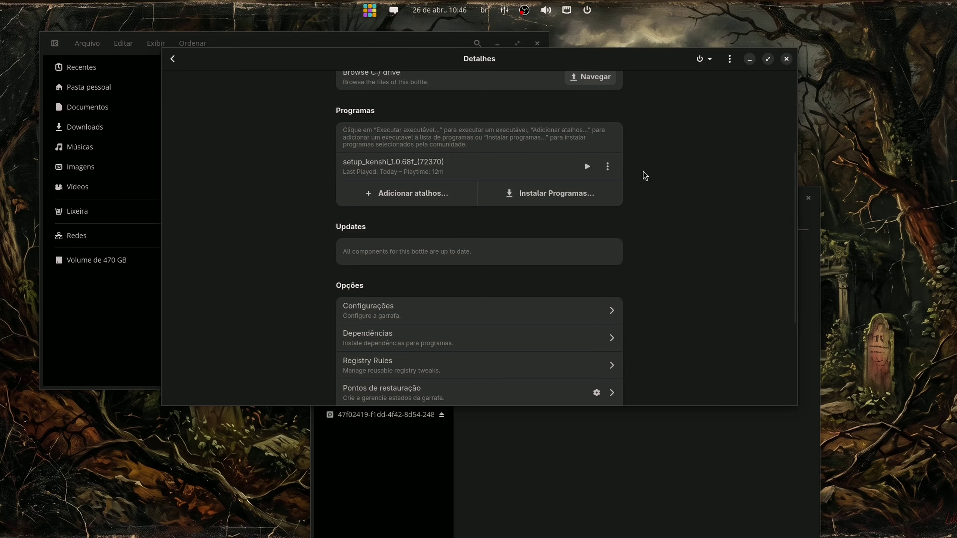
Refresh the GOG Teste program list by going back to the bottle list and reopening the bottle.
{"action": "scroll", "coordinate": [674, 183], "scroll_direction": "up", "scroll_amount": 3}
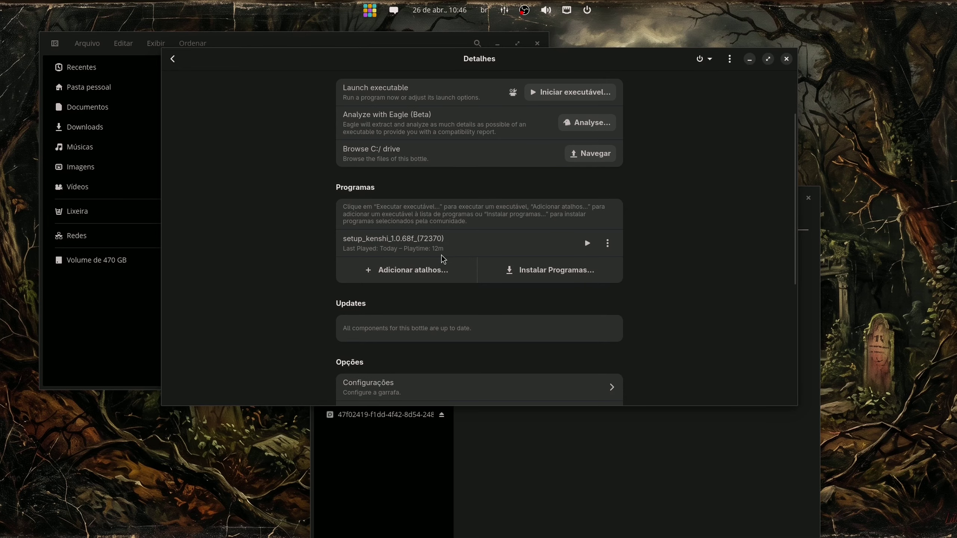
{"action": "left_click", "coordinate": [173, 59]}
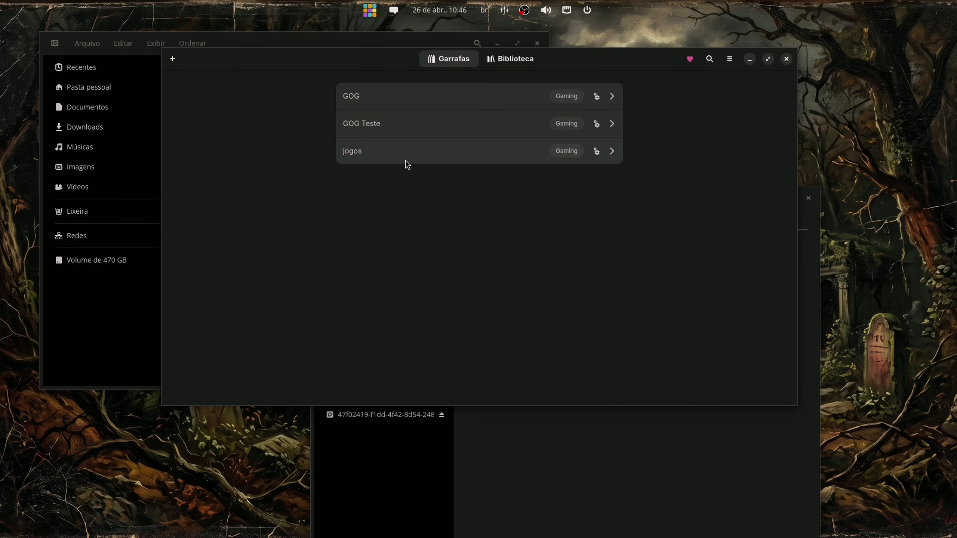
{"action": "left_click", "coordinate": [413, 121]}
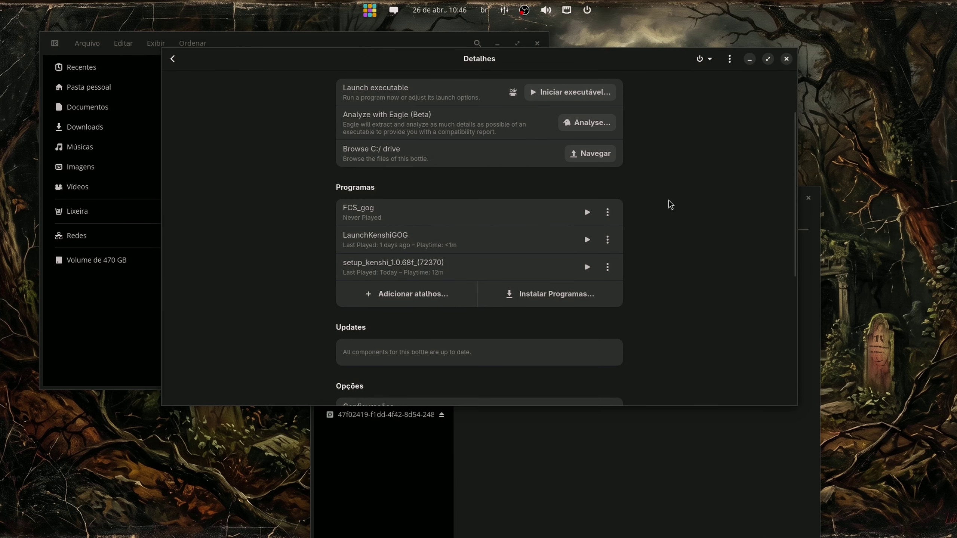
View the Kenshi installer's folder and its parent Downloads folder, close them, and remove setup_kenshi_1.0.68f_(72370) from the program list.
{"action": "left_click", "coordinate": [608, 269]}
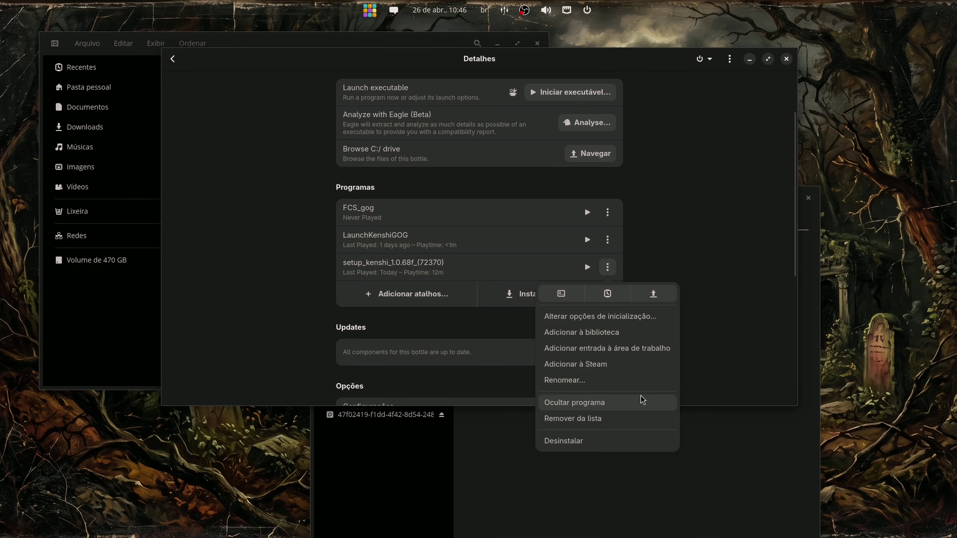
{"action": "left_click", "coordinate": [654, 294]}
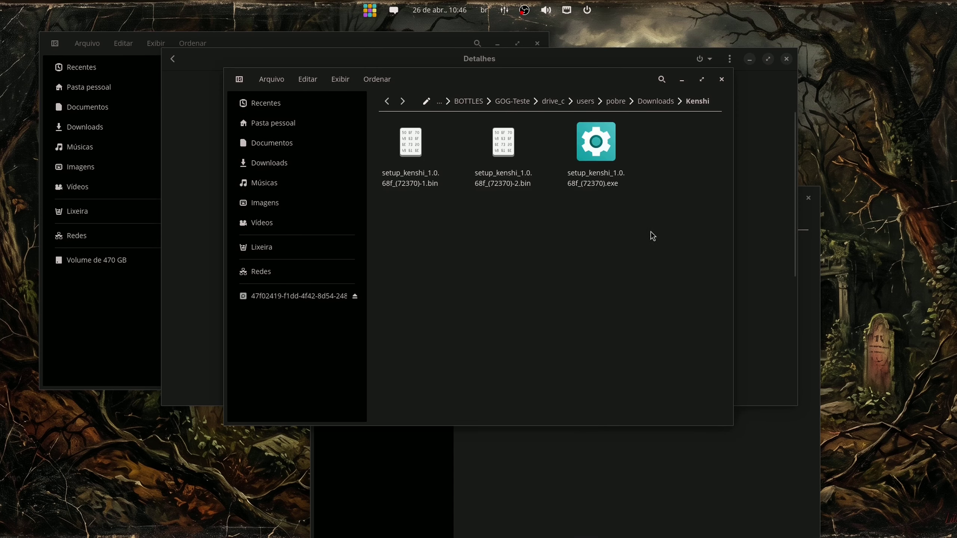
{"action": "left_click", "coordinate": [643, 106]}
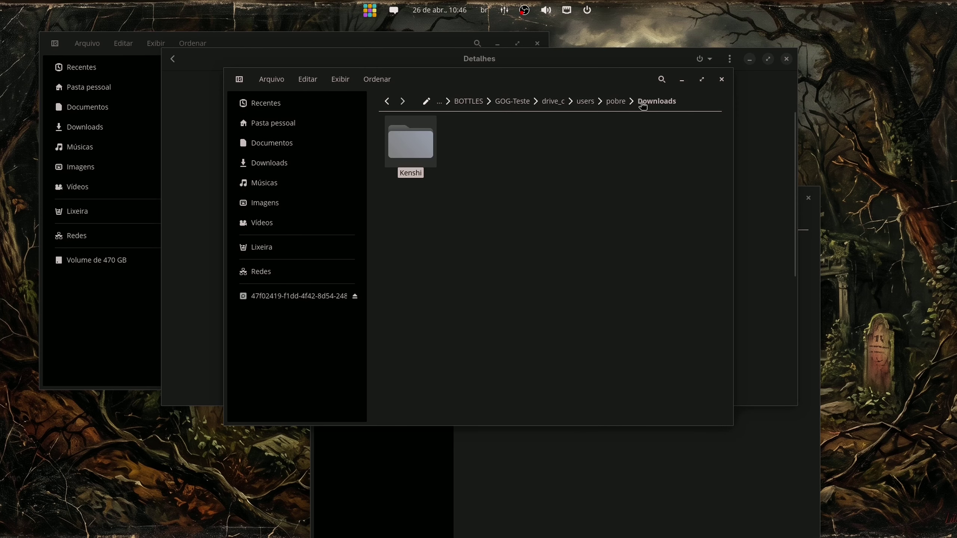
{"action": "left_click", "coordinate": [721, 79]}
{"action": "left_click", "coordinate": [613, 265]}
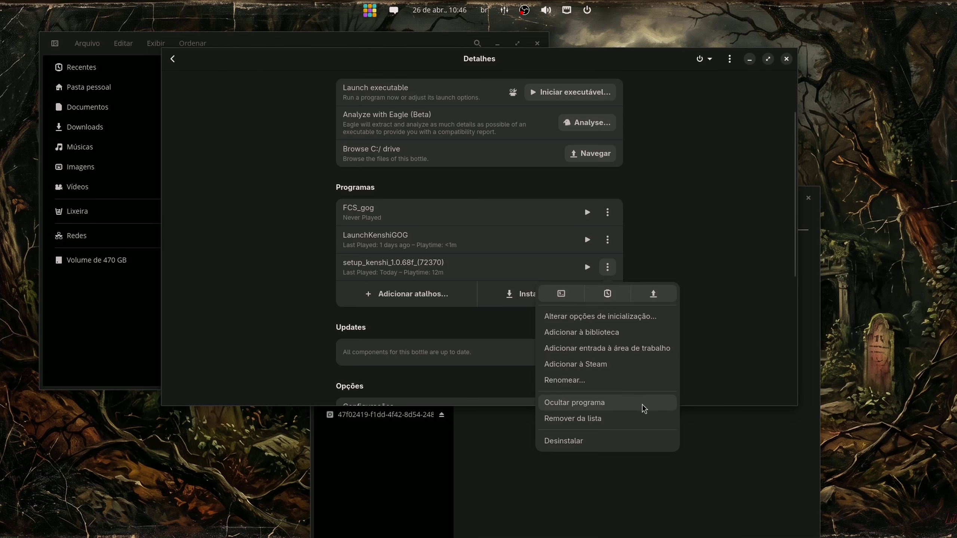
{"action": "left_click", "coordinate": [648, 419]}
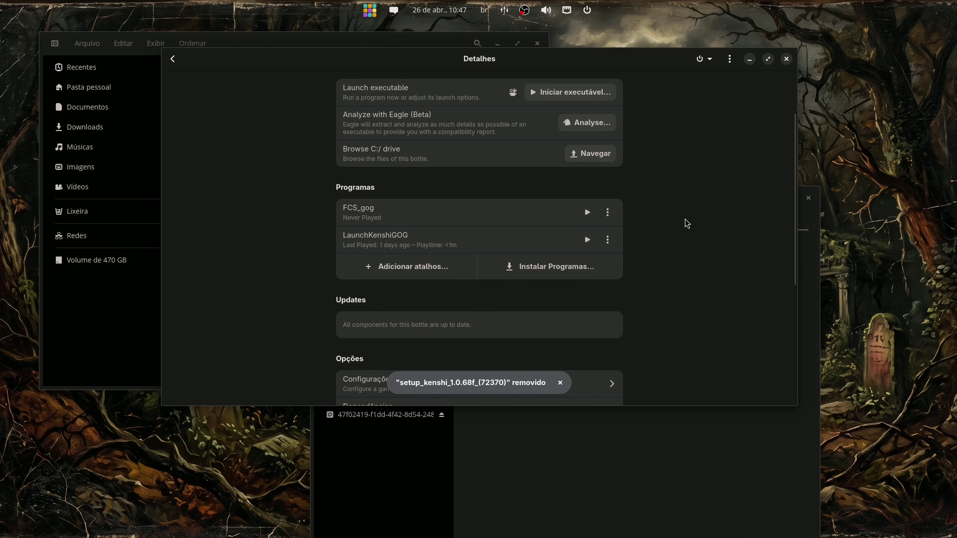
Run LaunchKenshiGOG, enlarge its settings window, set the language to Português, enable VSync and start the game.
{"action": "left_click", "coordinate": [587, 239]}
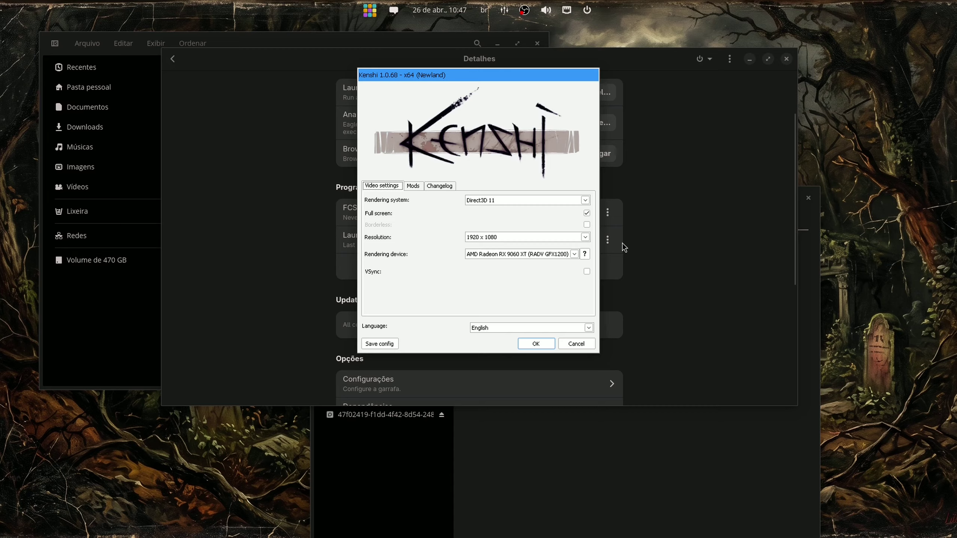
{"action": "left_click", "coordinate": [591, 327]}
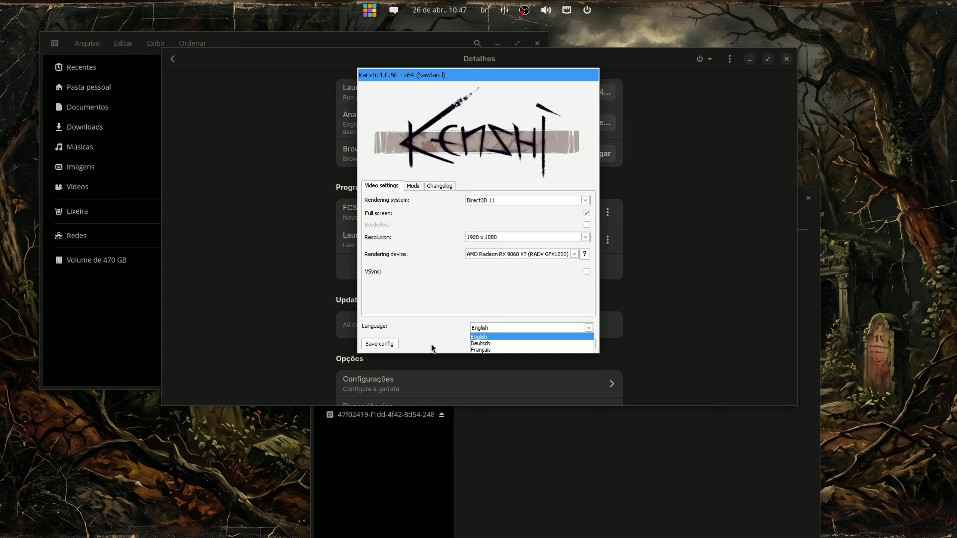
{"action": "left_click", "coordinate": [434, 318]}
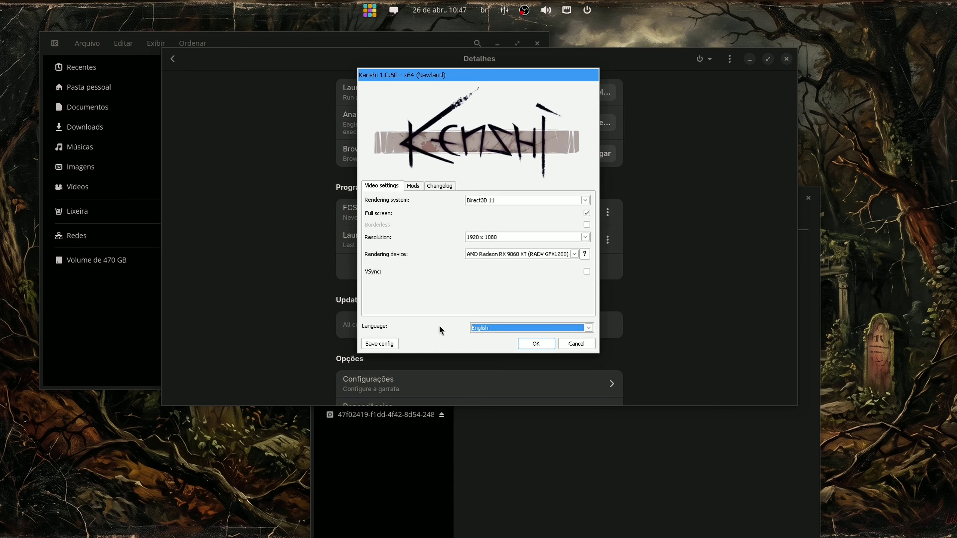
{"action": "left_click_drag", "start_coordinate": [454, 356], "coordinate": [478, 451]}
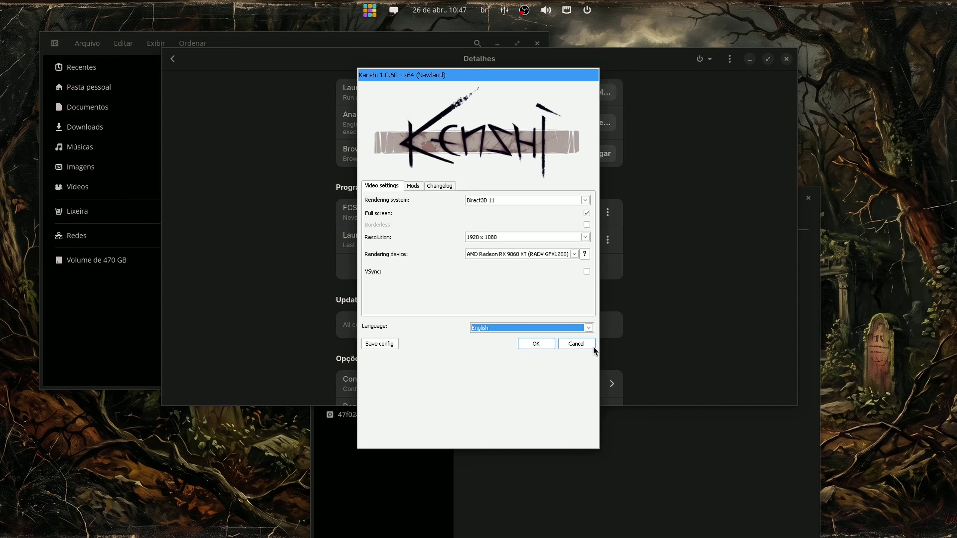
{"action": "left_click", "coordinate": [589, 327]}
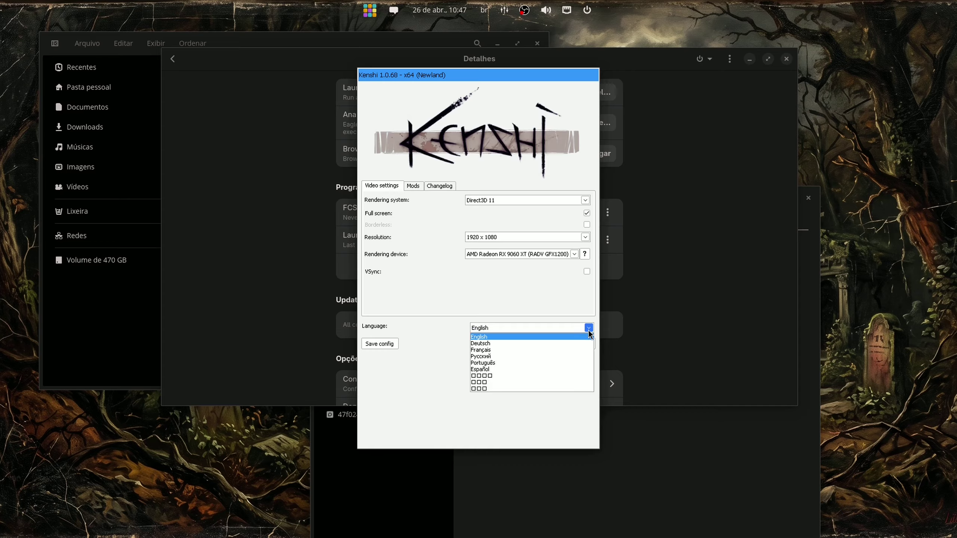
{"action": "left_click", "coordinate": [535, 364]}
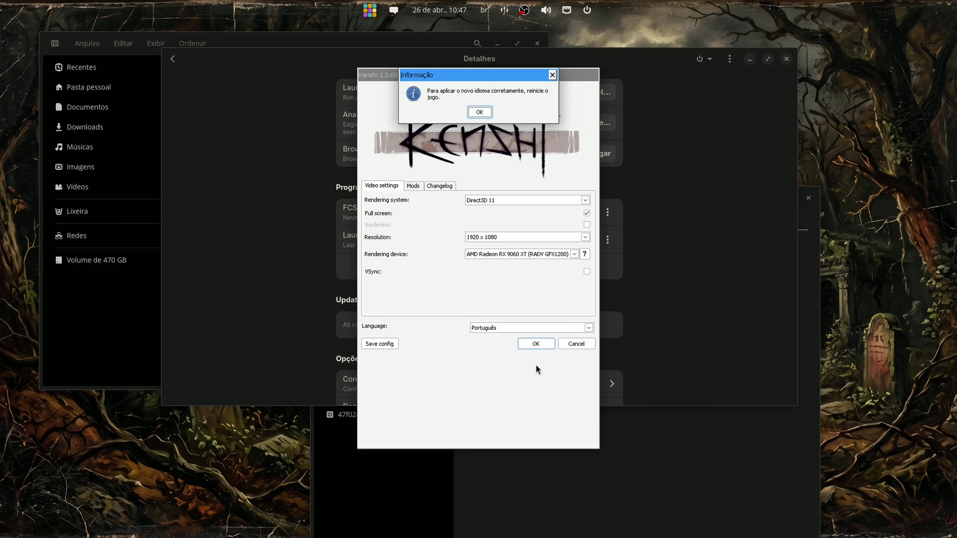
{"action": "left_click", "coordinate": [478, 111]}
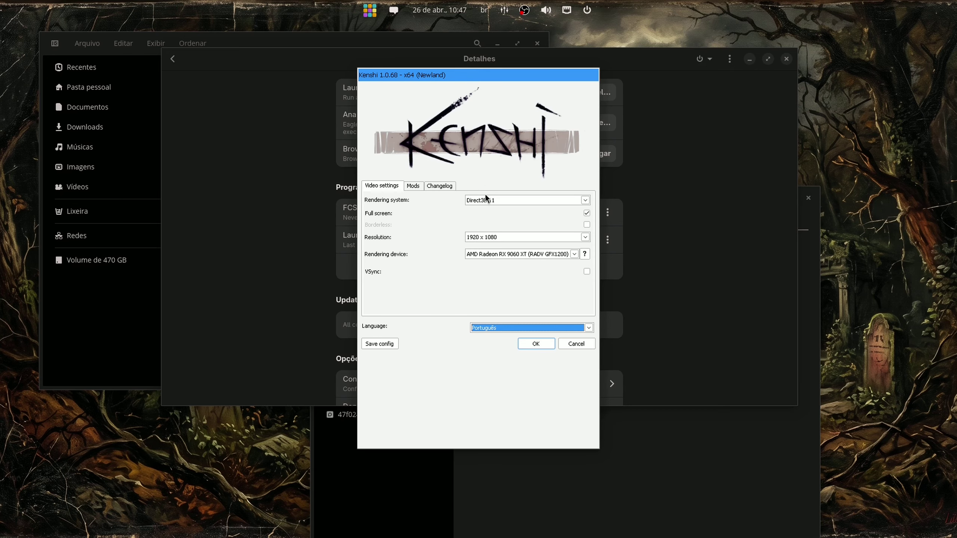
{"action": "left_click", "coordinate": [586, 272]}
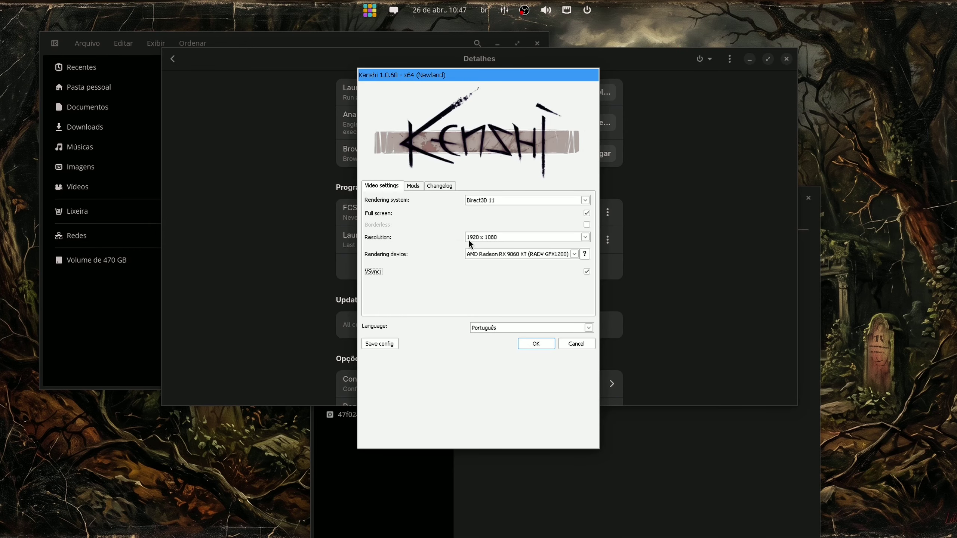
{"action": "left_click", "coordinate": [528, 344]}
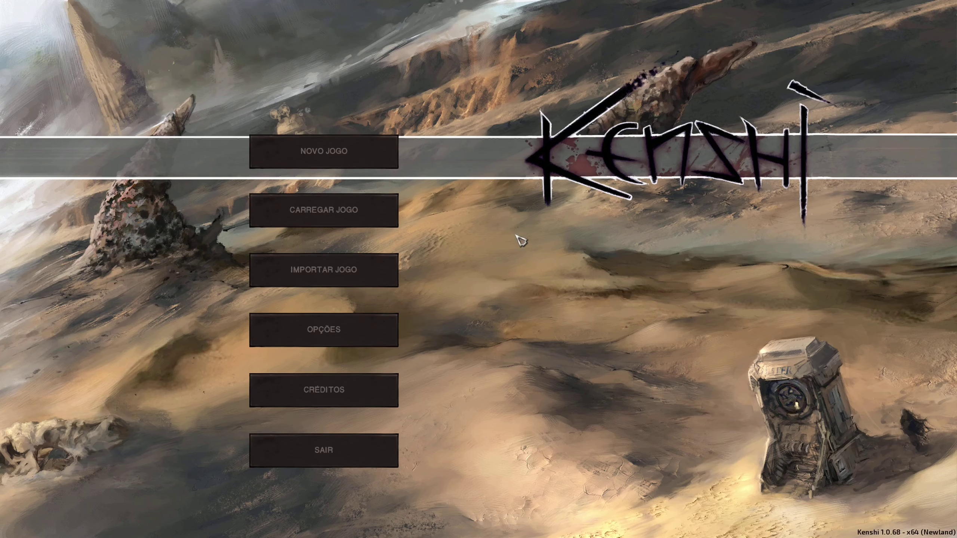
Start a new Kenshi game with the Viajante start.
{"action": "left_click", "coordinate": [347, 166]}
{"action": "left_click", "coordinate": [664, 288]}
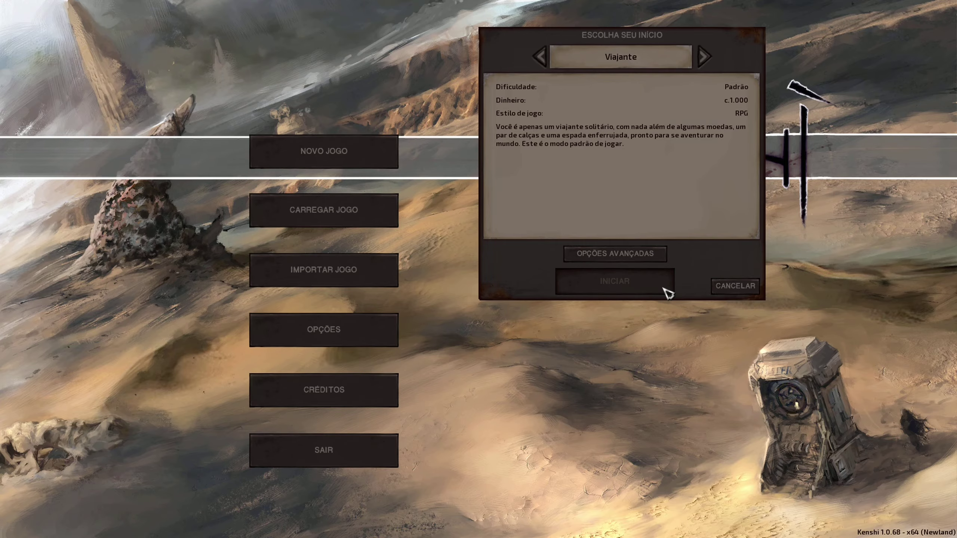